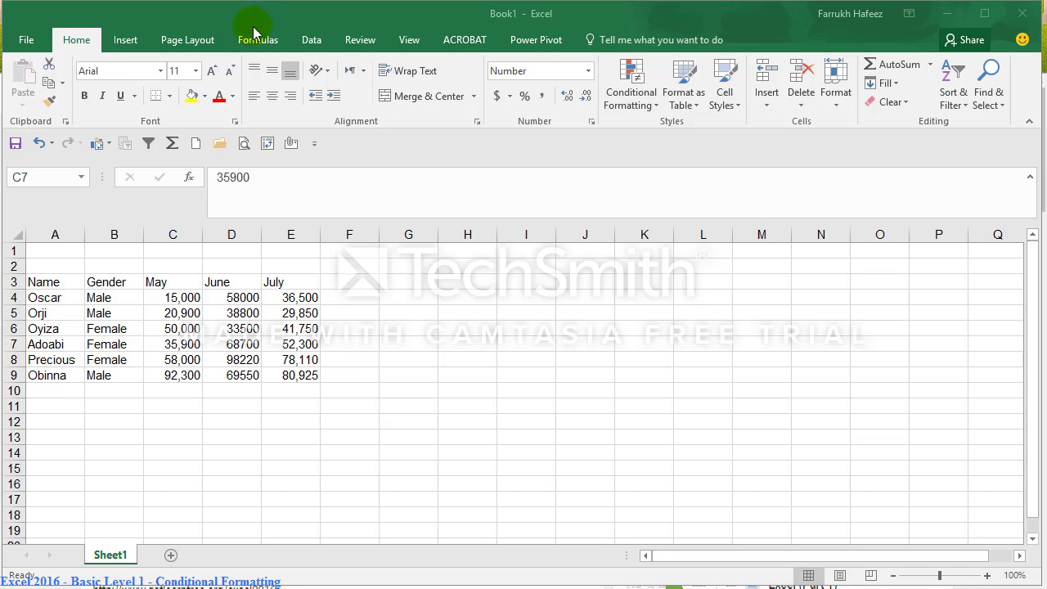
pyautogui.click(637, 99)
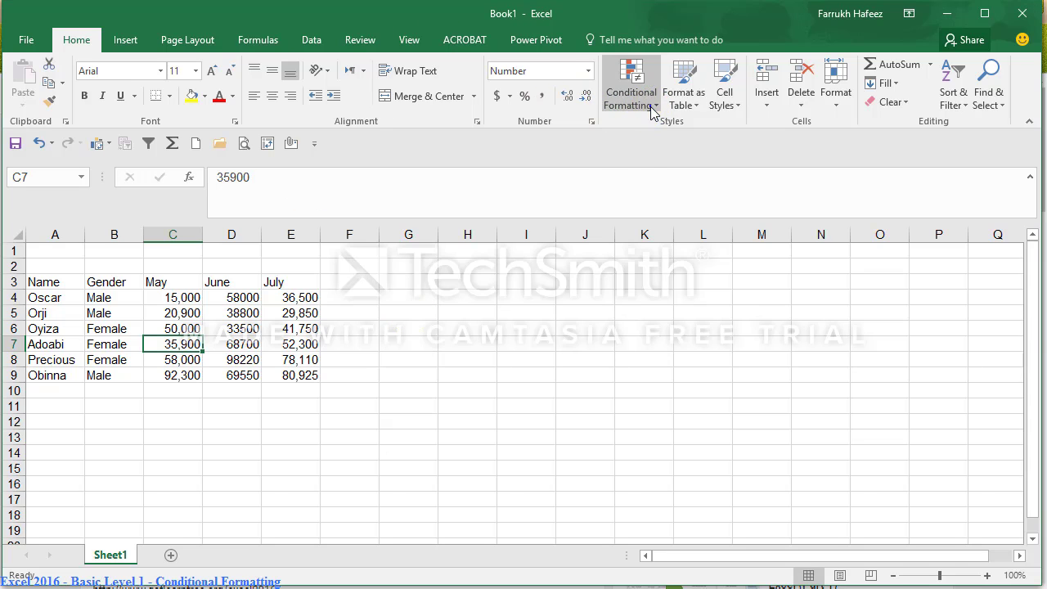
pyautogui.moveTo(673, 279)
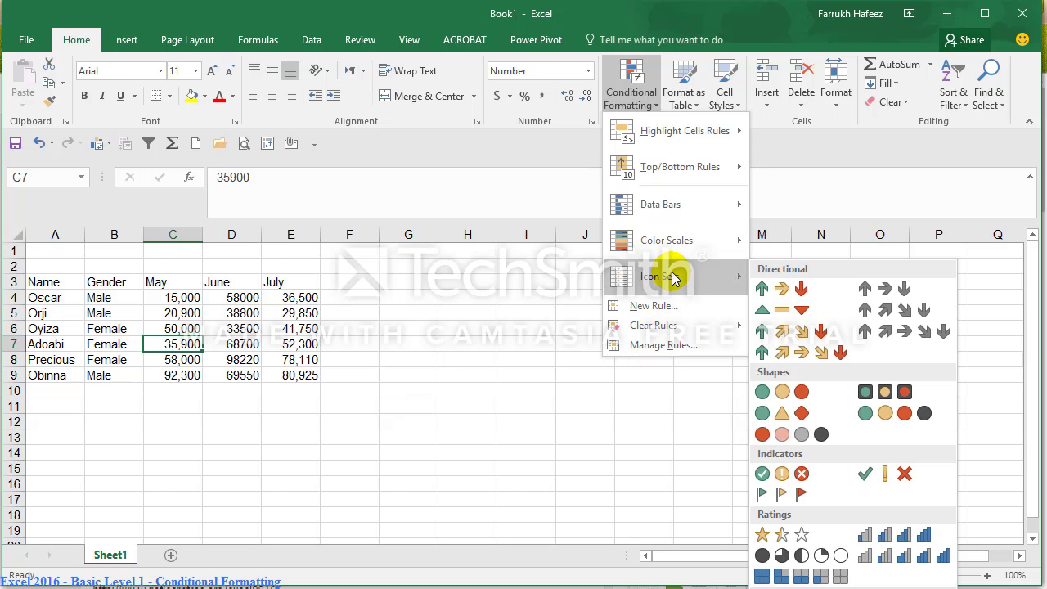
pyautogui.click(390, 304)
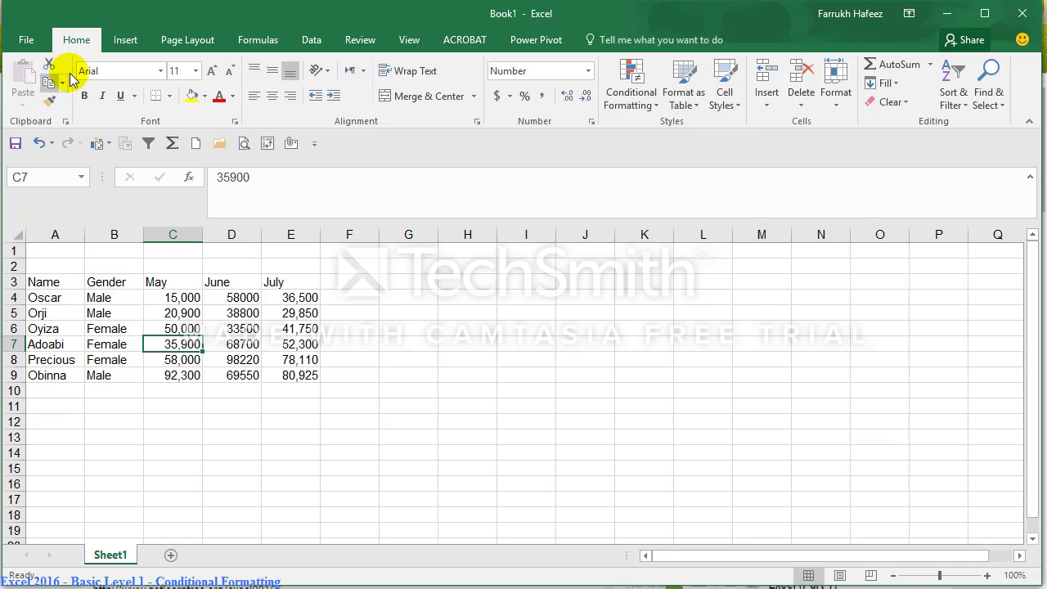
pyautogui.click(70, 40)
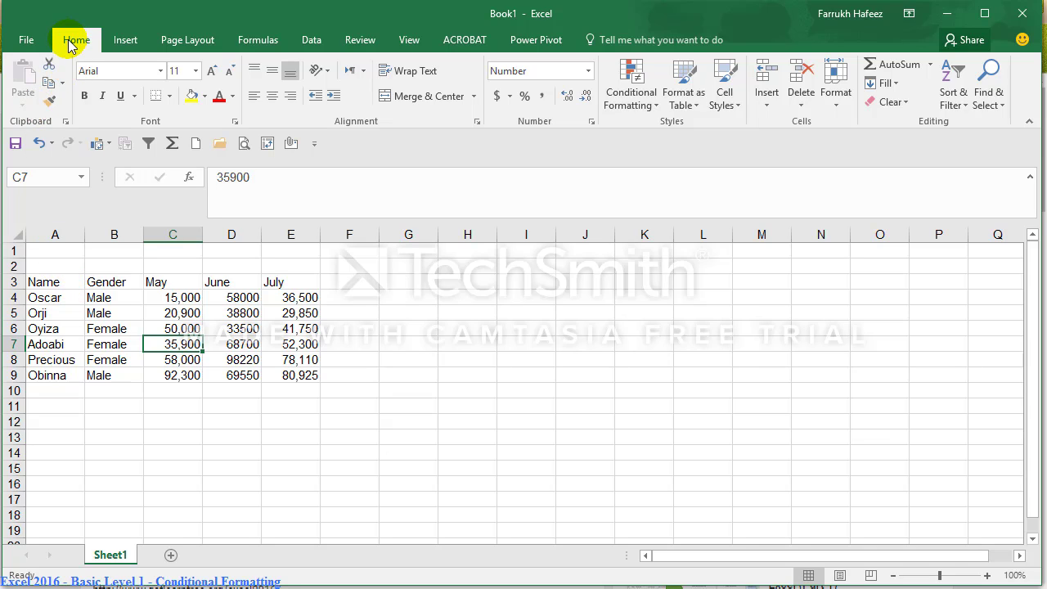
pyautogui.press('alt')
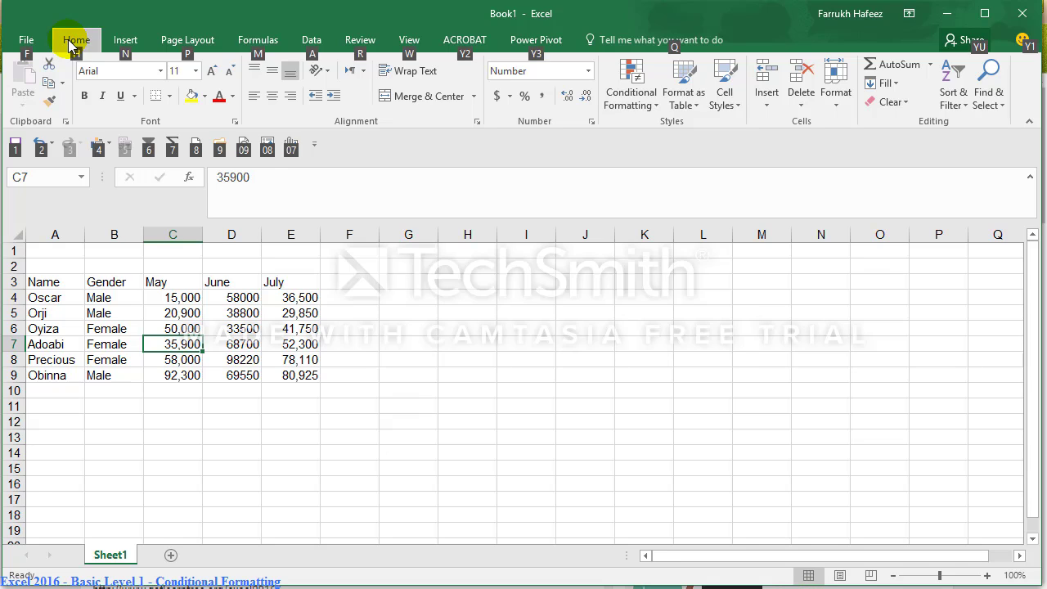
pyautogui.press('h')
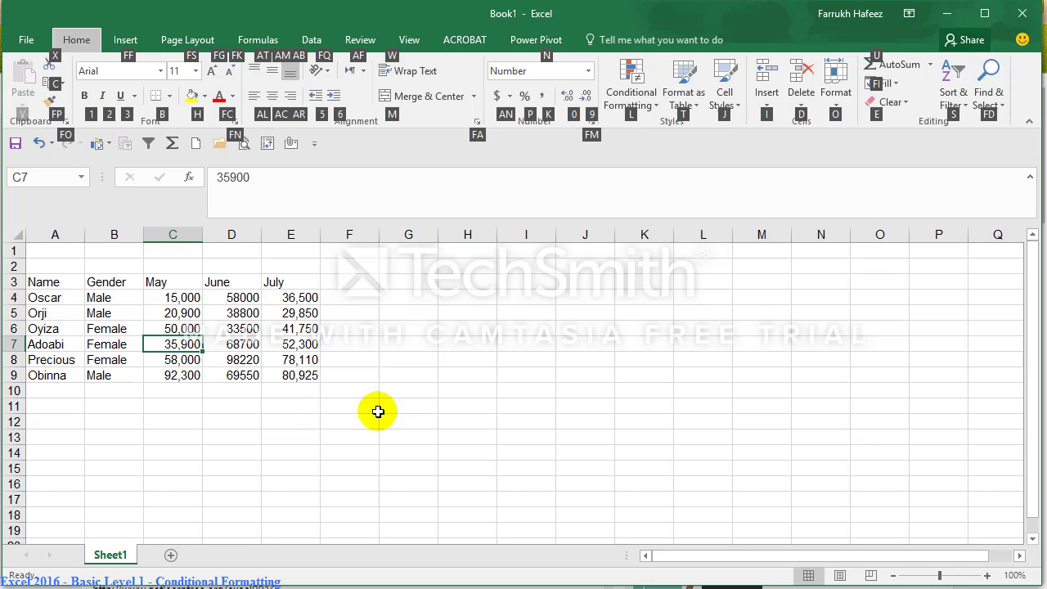
pyautogui.click(404, 312)
pyautogui.click(169, 331)
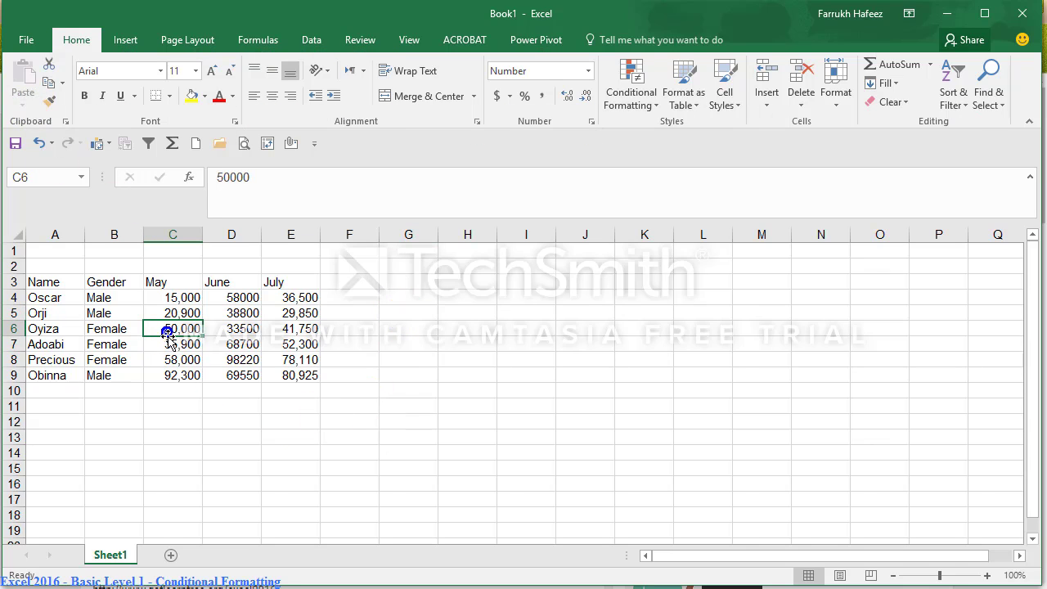
pyautogui.click(169, 333)
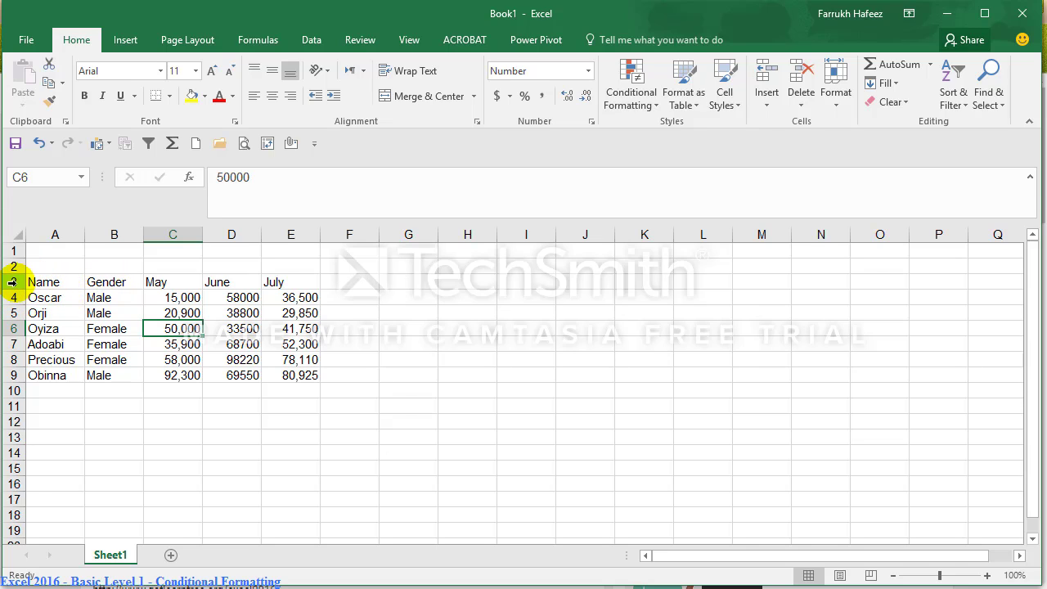
# Step: Make the header row A3:E3 bold and centre its text horizontally
pyautogui.moveTo(32, 281); pyautogui.dragTo(304, 283)
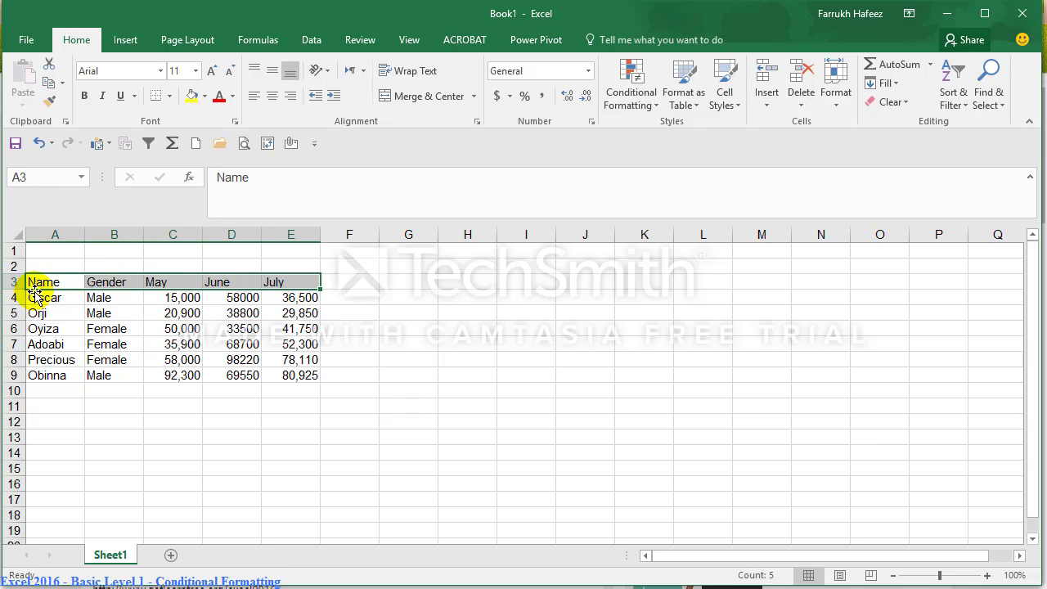
pyautogui.moveTo(45, 282); pyautogui.dragTo(292, 277)
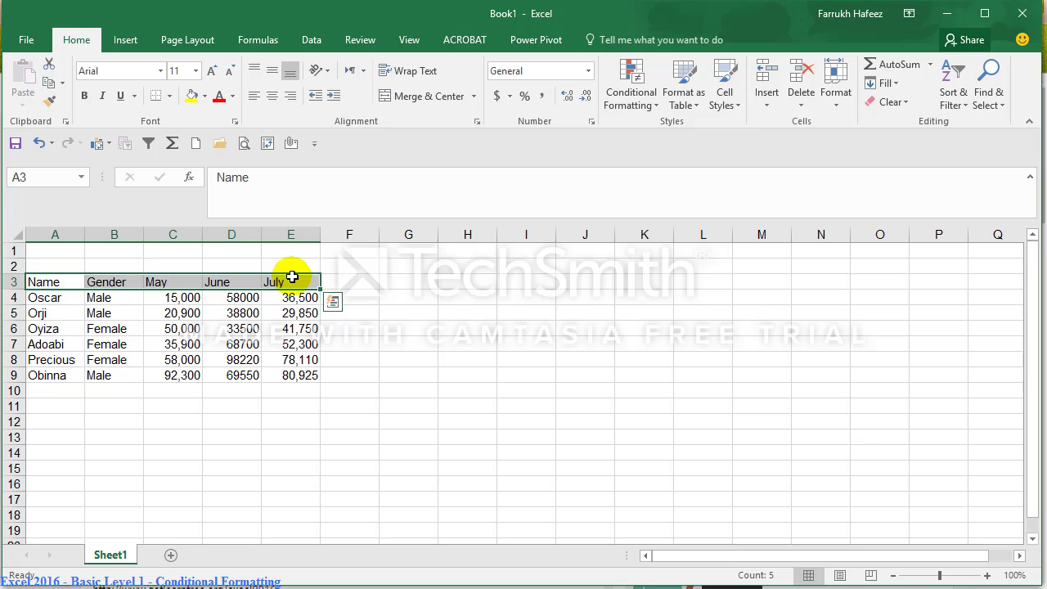
pyautogui.press('Left')
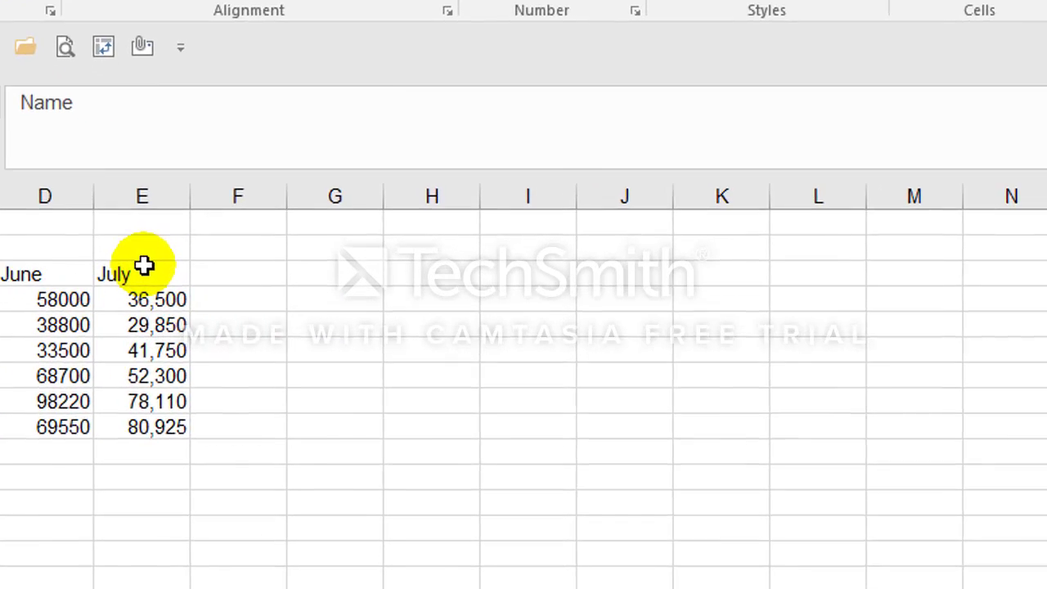
pyautogui.hotkey('ctrl', 'shift', 'Right')
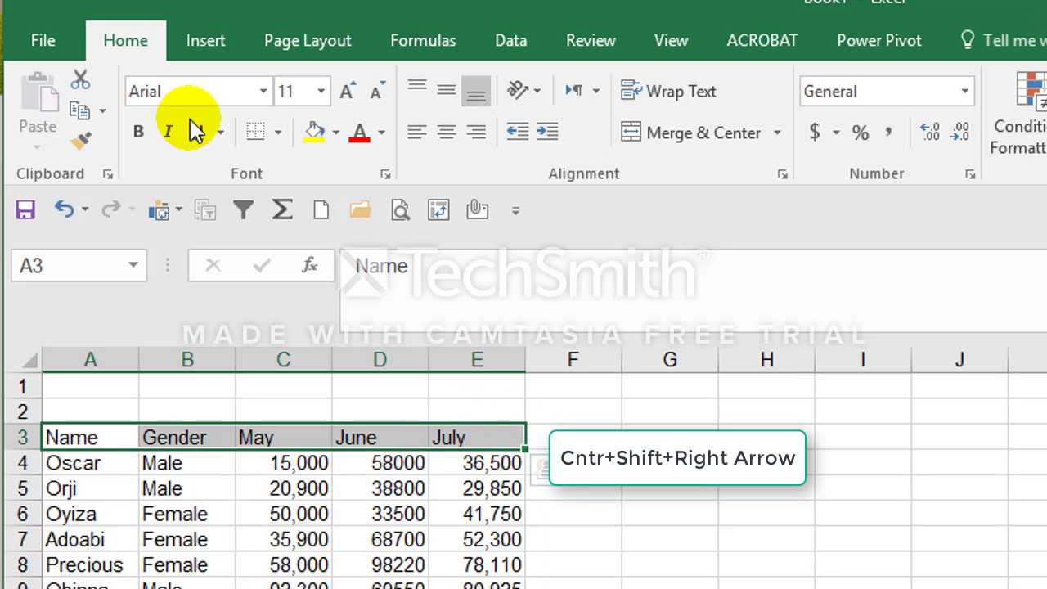
pyautogui.click(139, 133)
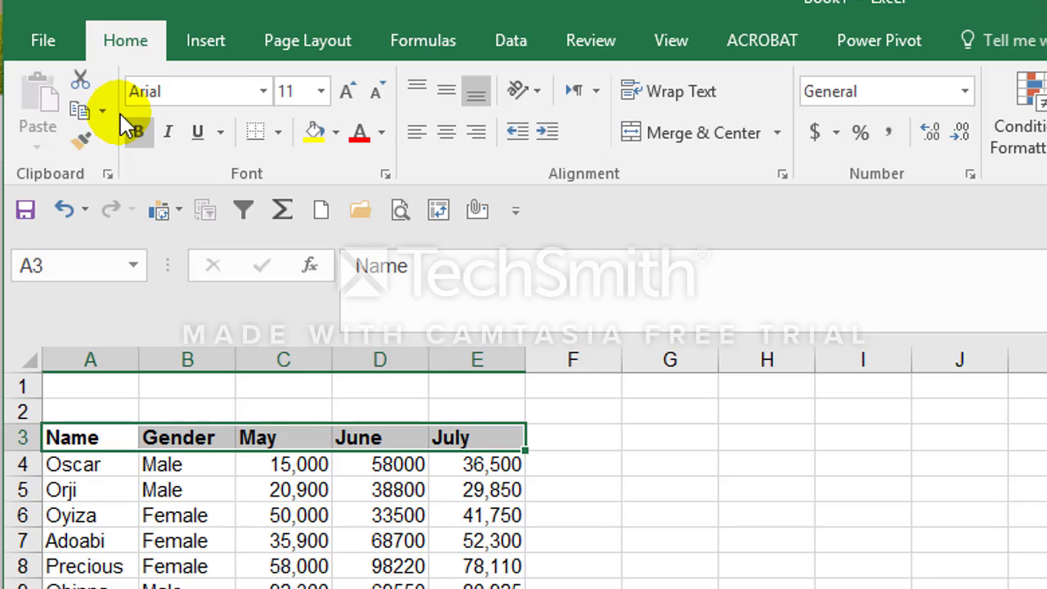
pyautogui.hotkey('ctrl', 'z')
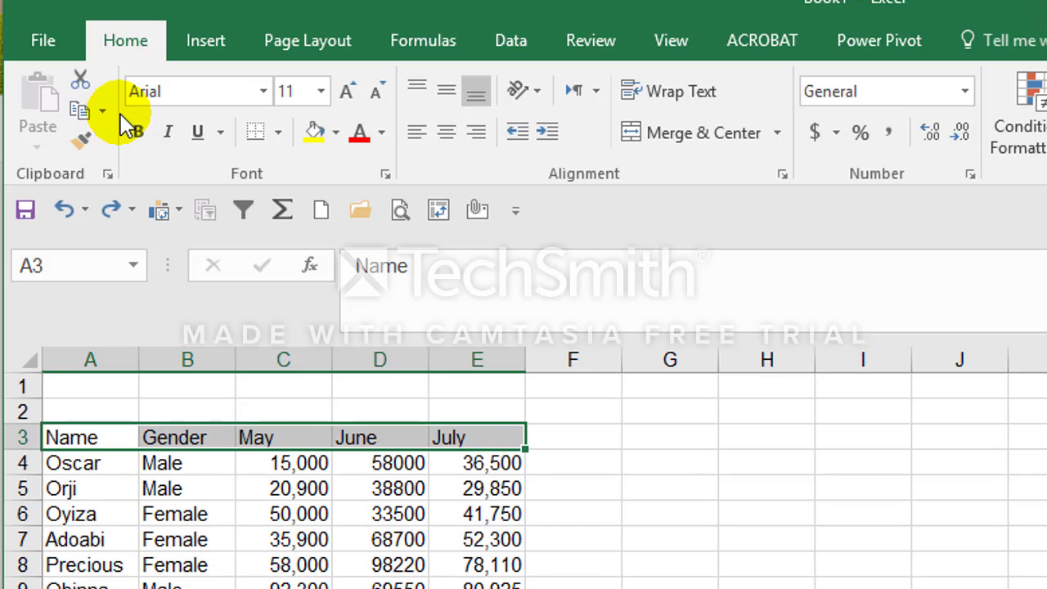
pyautogui.hotkey('ctrl', 'b')
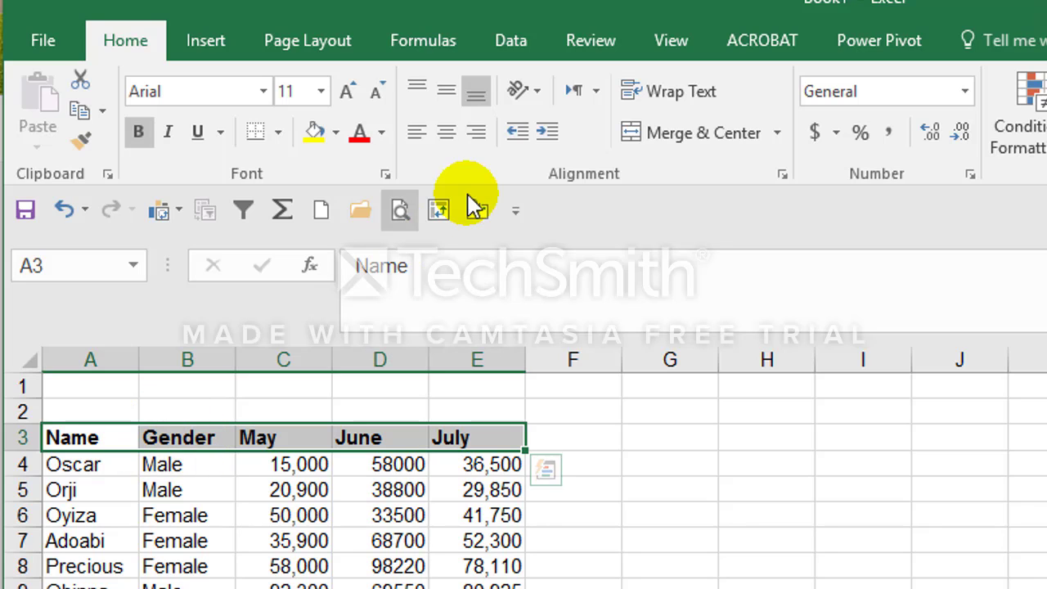
pyautogui.click(445, 135)
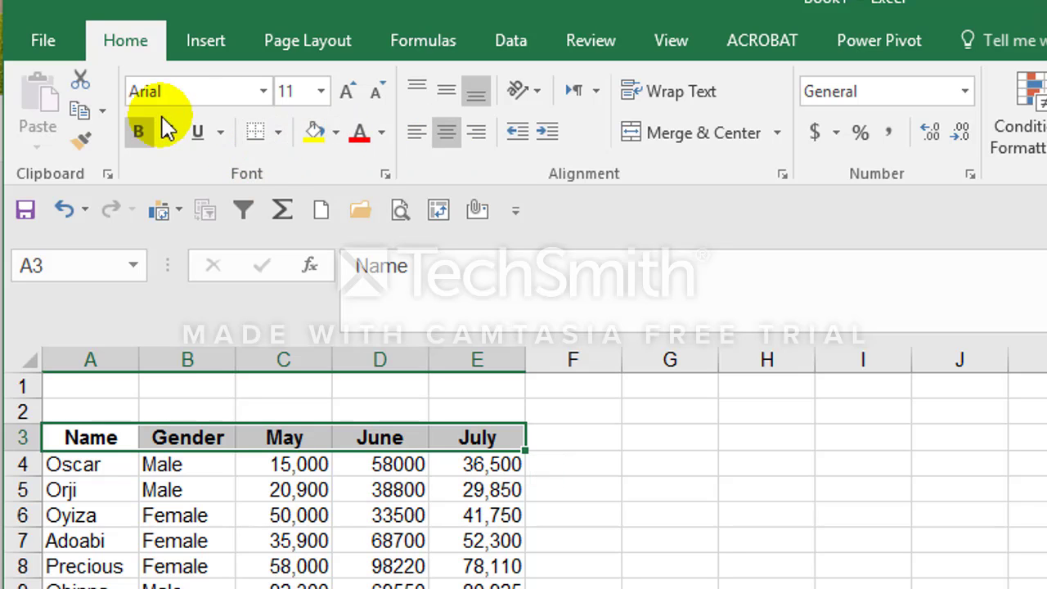
# Step: Apply All Borders to the whole data range A3:E9, including the header row
pyautogui.click(279, 133)
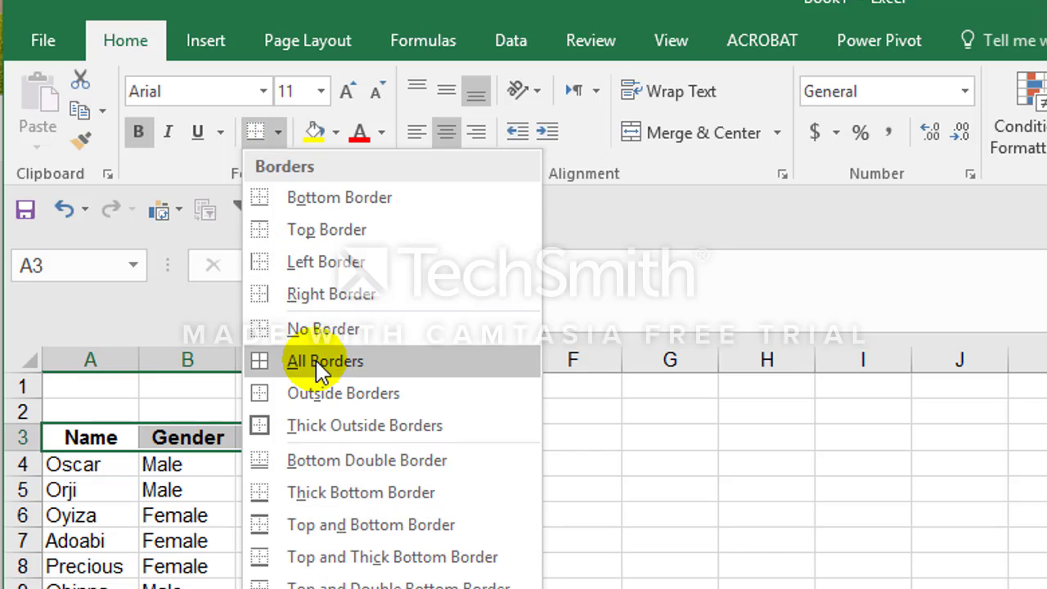
pyautogui.click(618, 418)
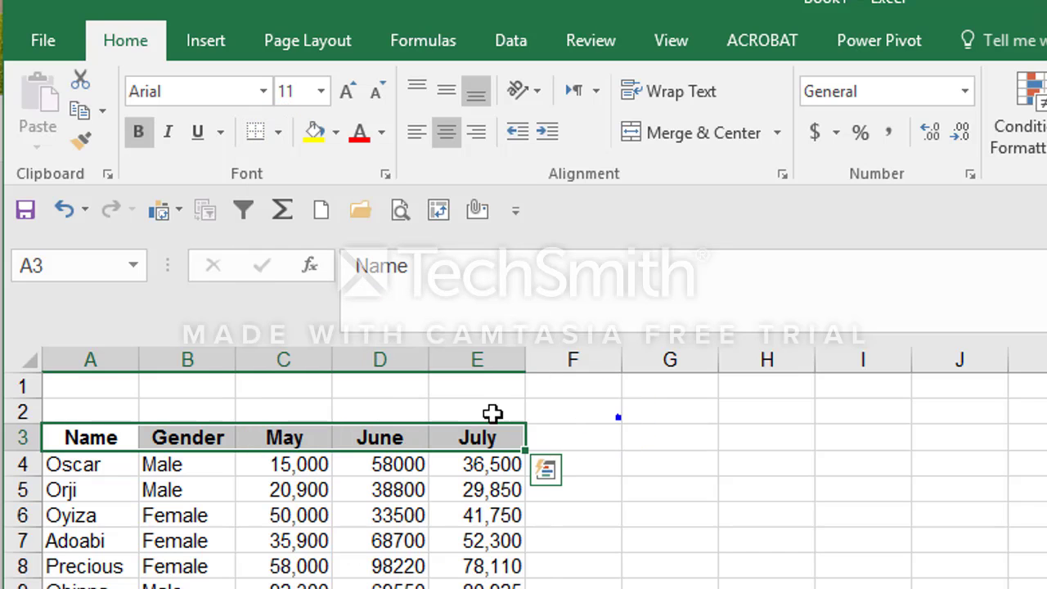
pyautogui.keyDown('shift'); pyautogui.doubleClick(342, 449); pyautogui.keyUp('shift')
pyautogui.press('Up')
pyautogui.press('Down')
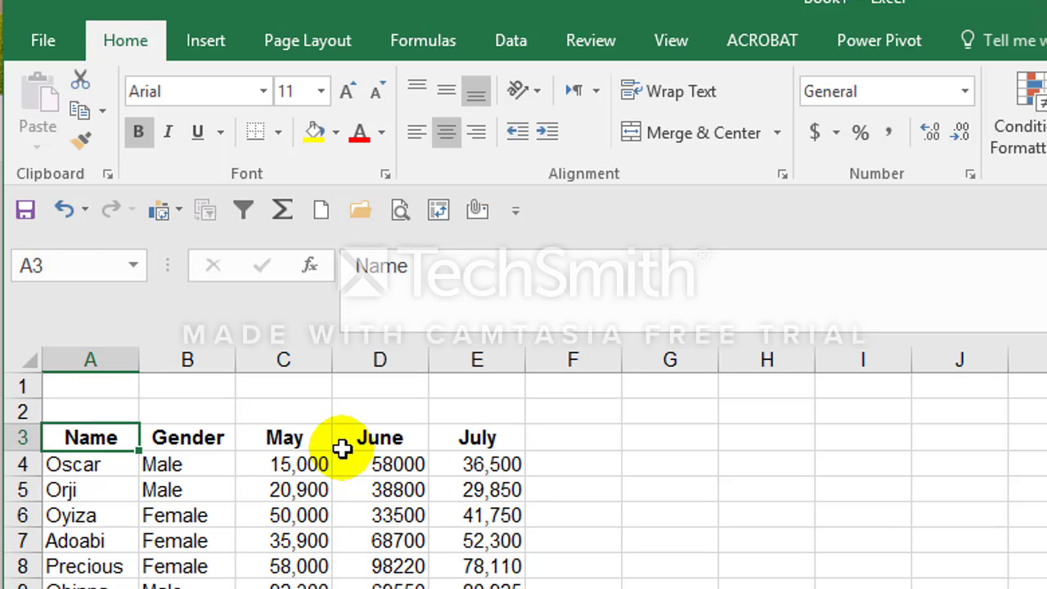
pyautogui.hotkey('ctrl', 'shift', 'Right')
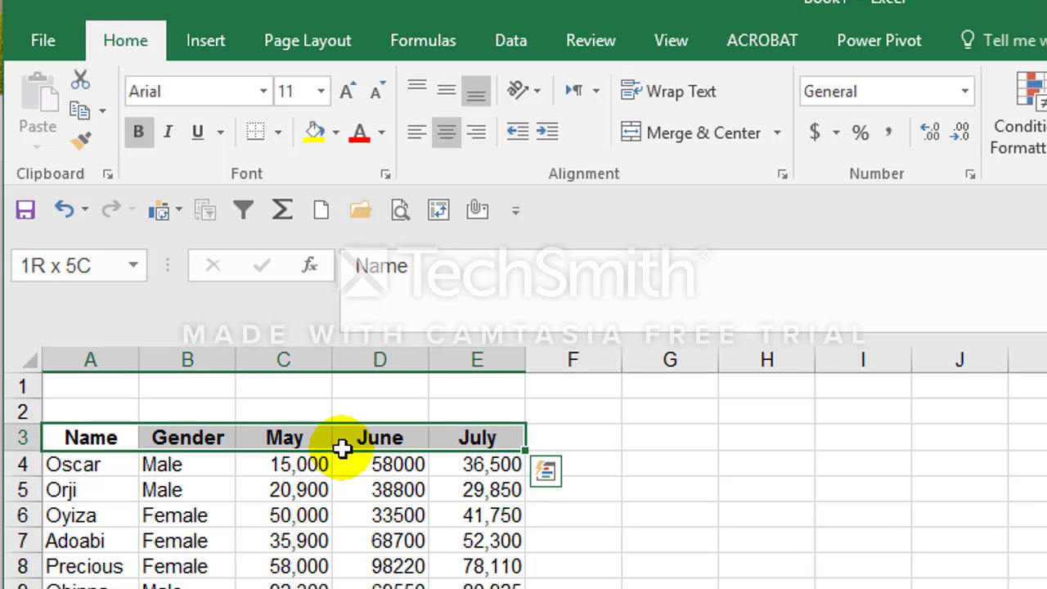
pyautogui.hotkey('ctrl', 'shift', 'Down')
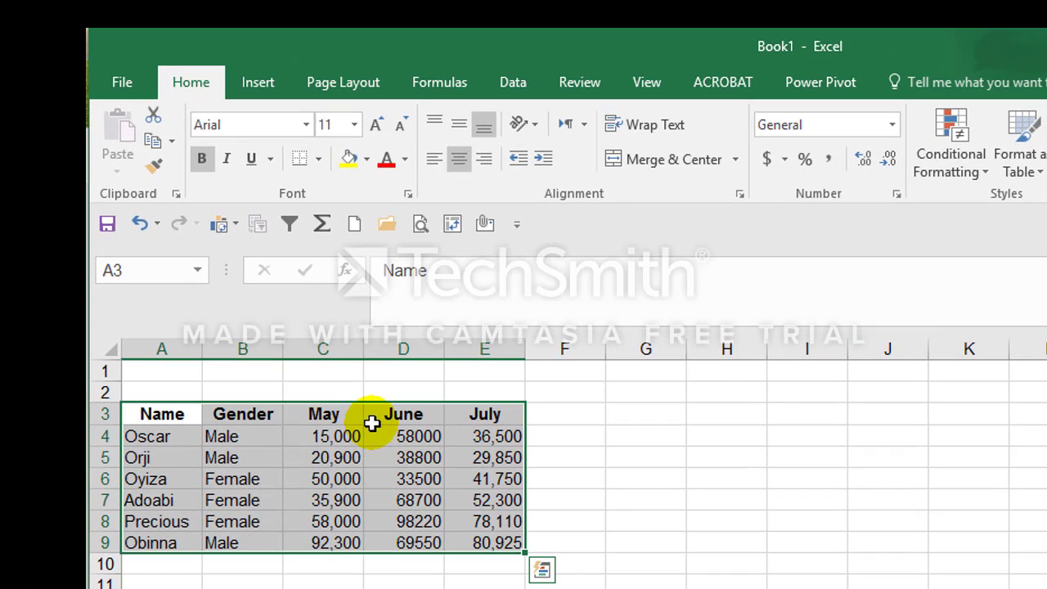
pyautogui.hotkey('alt', 'h')
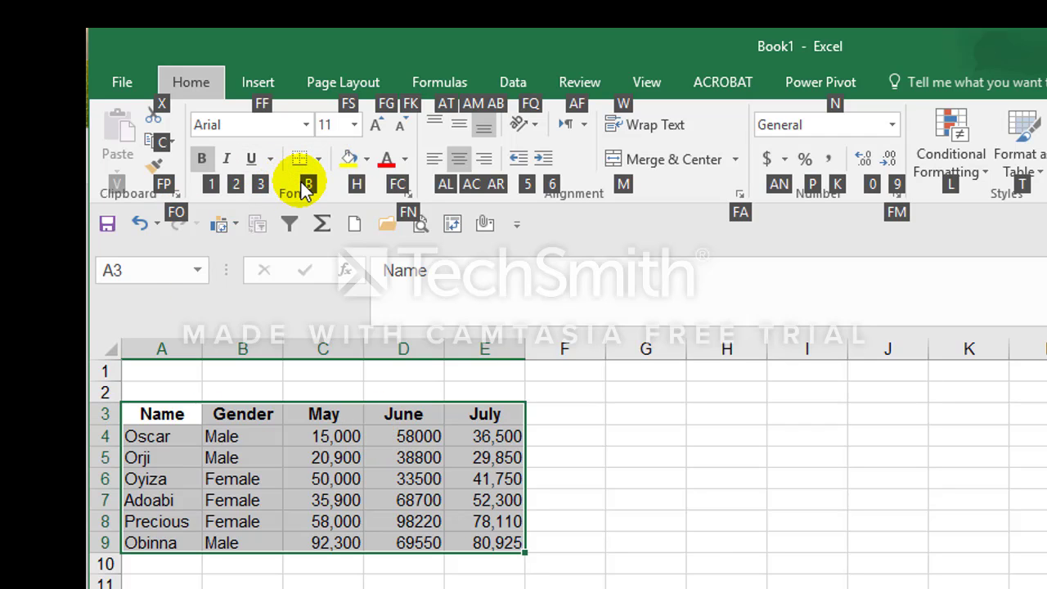
pyautogui.press('b')
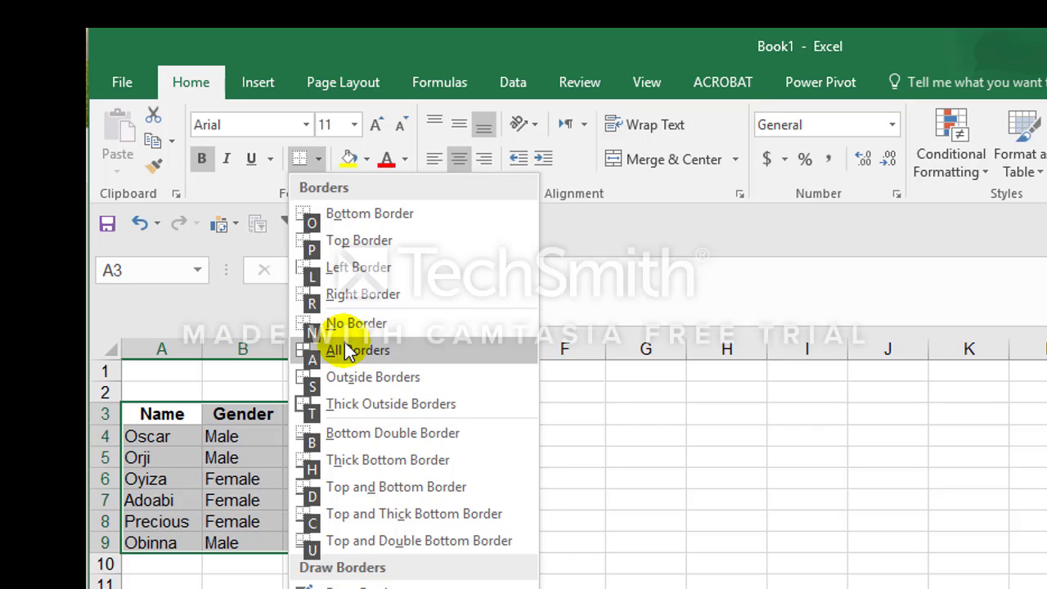
pyautogui.click(348, 350)
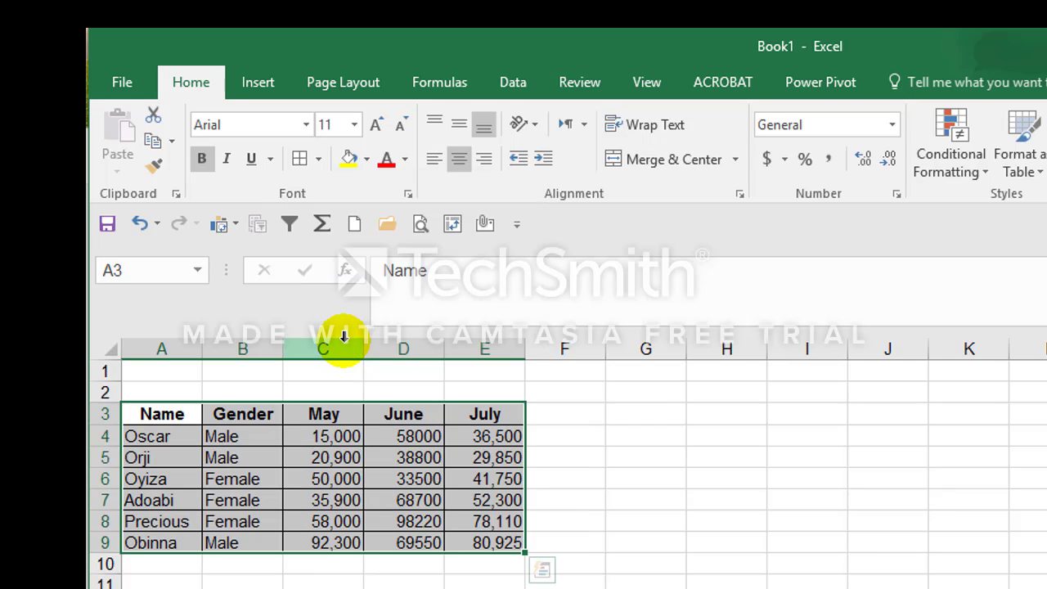
pyautogui.click(304, 456)
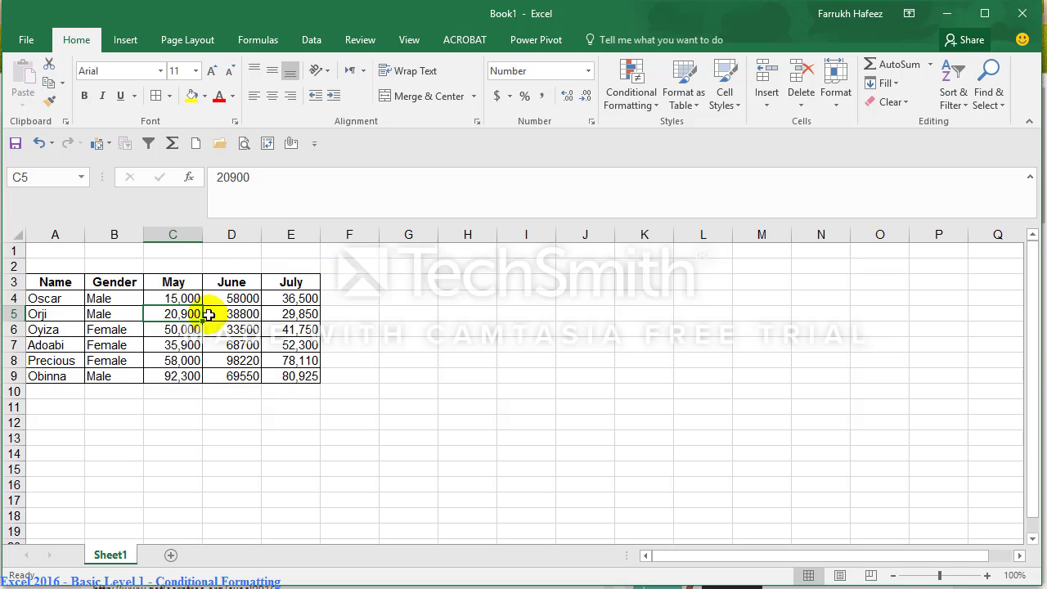
# Step: Try formatting A3:E9 as a table with headers, using the light style with a black header row
pyautogui.moveTo(69, 285); pyautogui.dragTo(295, 382)
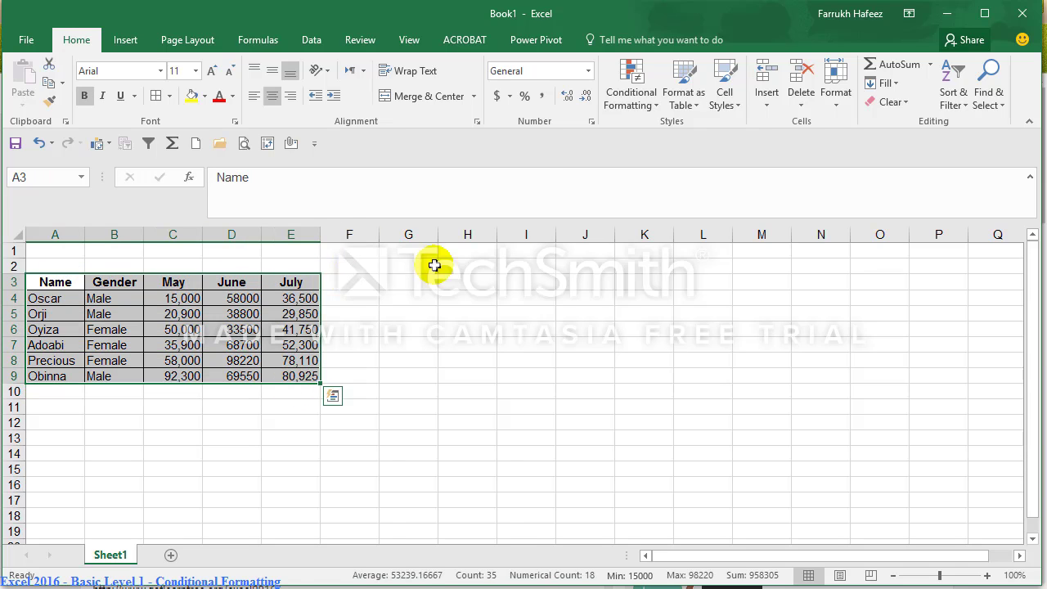
pyautogui.click(685, 99)
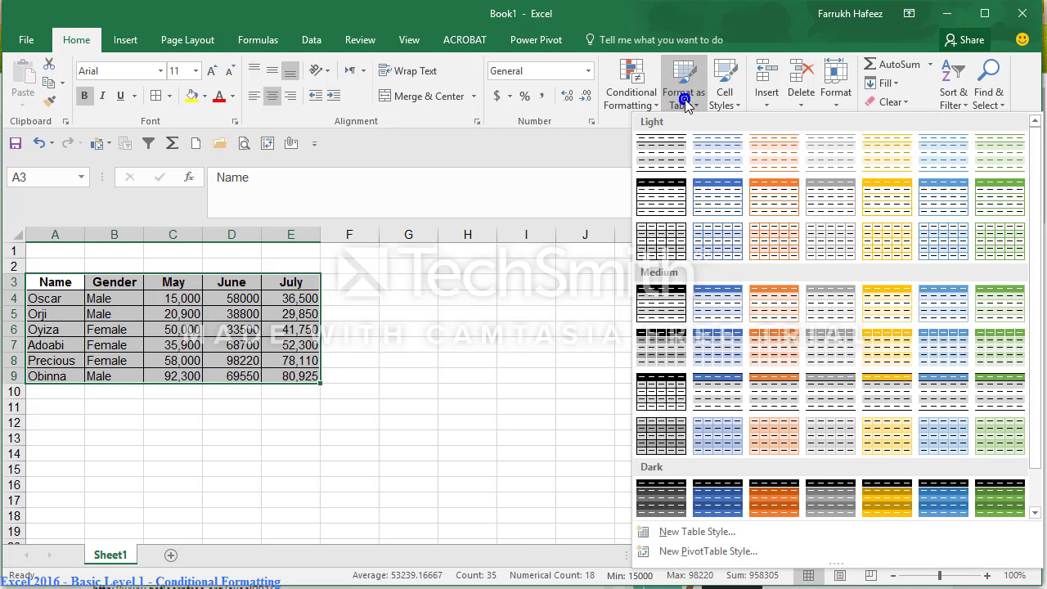
pyautogui.click(647, 193)
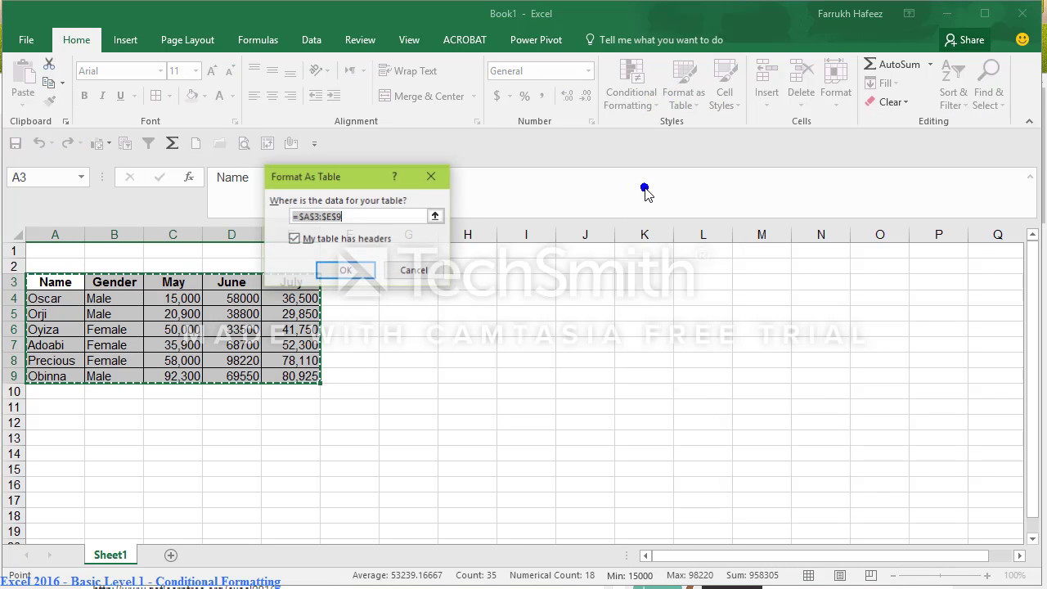
pyautogui.click(345, 272)
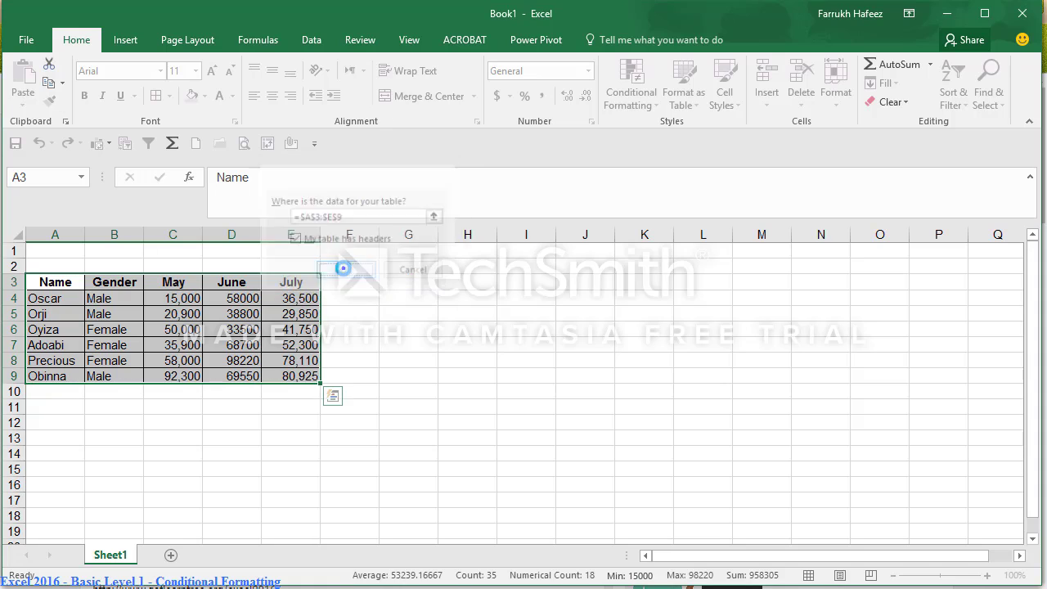
pyautogui.click(175, 344)
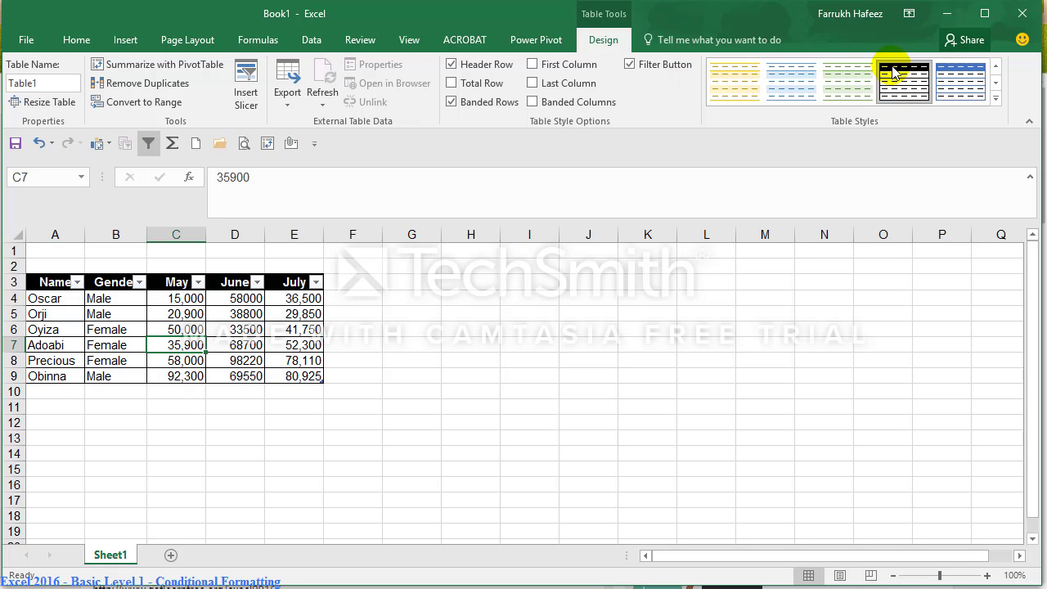
pyautogui.click(995, 98)
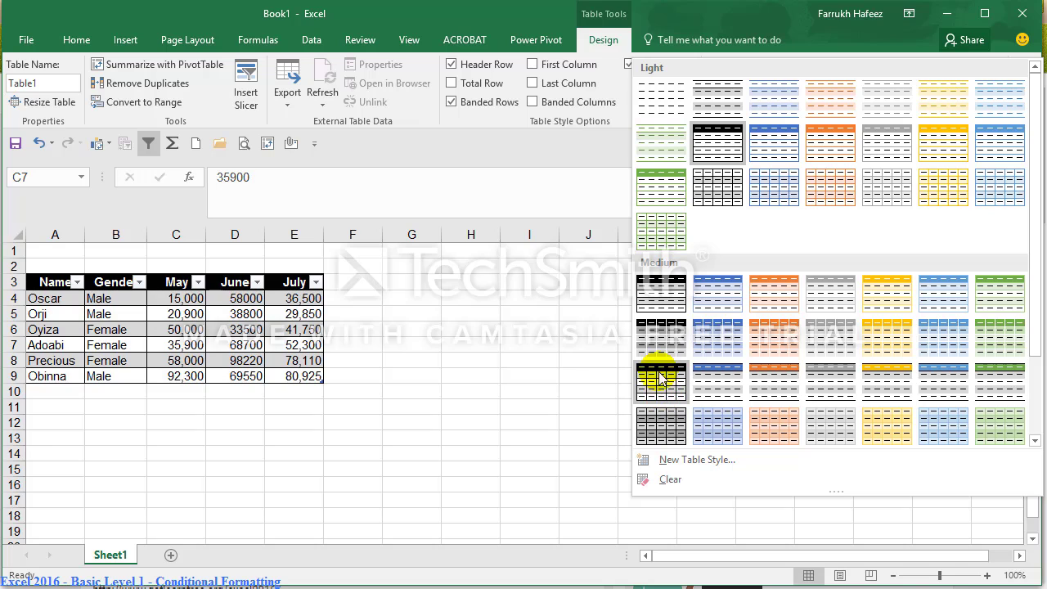
pyautogui.click(517, 365)
pyautogui.click(347, 345)
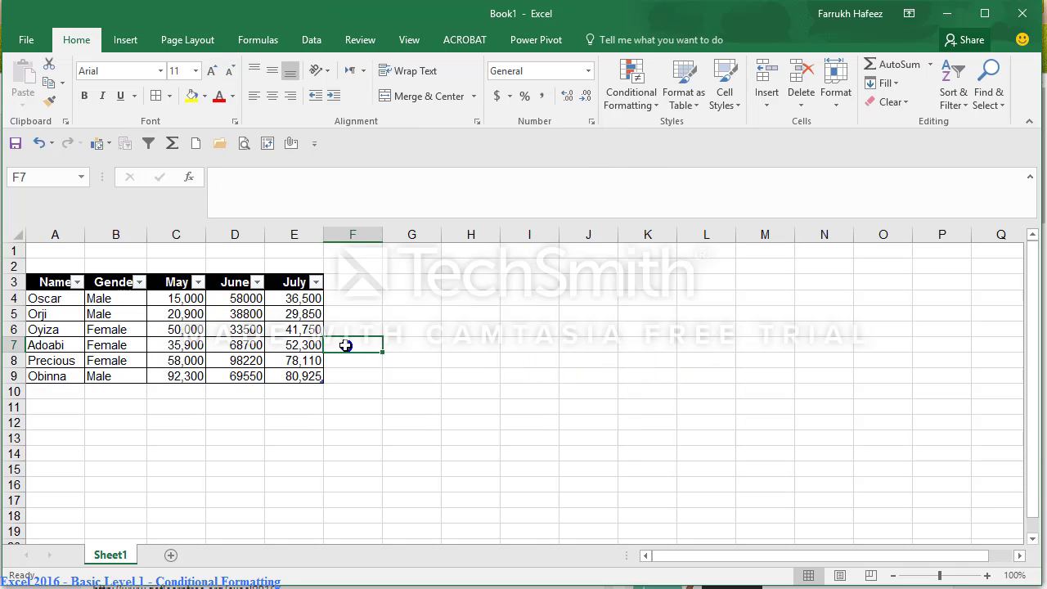
# Step: Undo the table formatting of the data range
pyautogui.press('Left')
pyautogui.hotkey('ctrl', 'z')
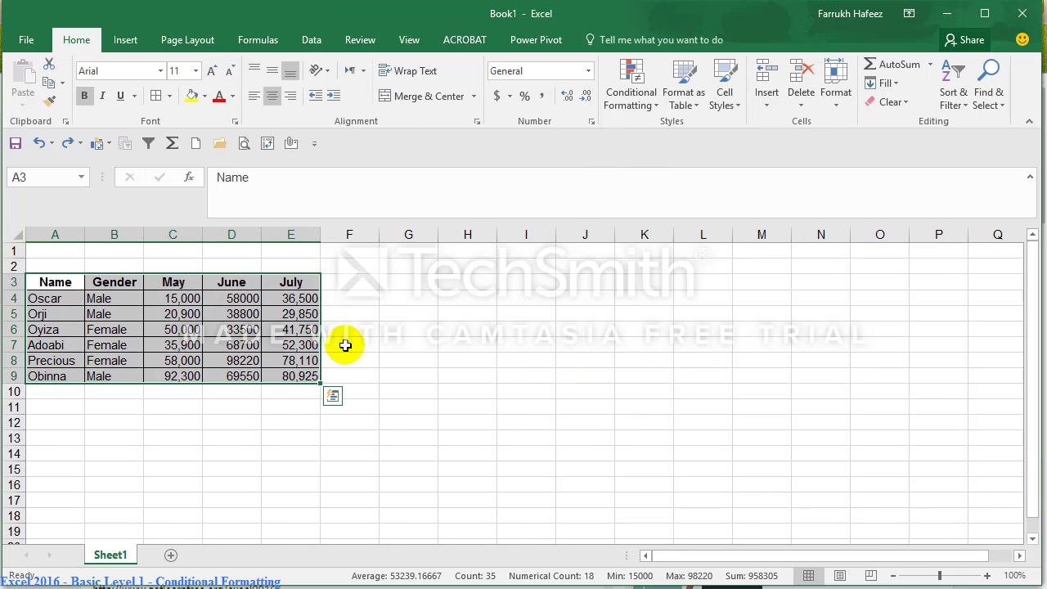
pyautogui.hotkey('ctrl', 'z')
pyautogui.hotkey('ctrl', 'q')
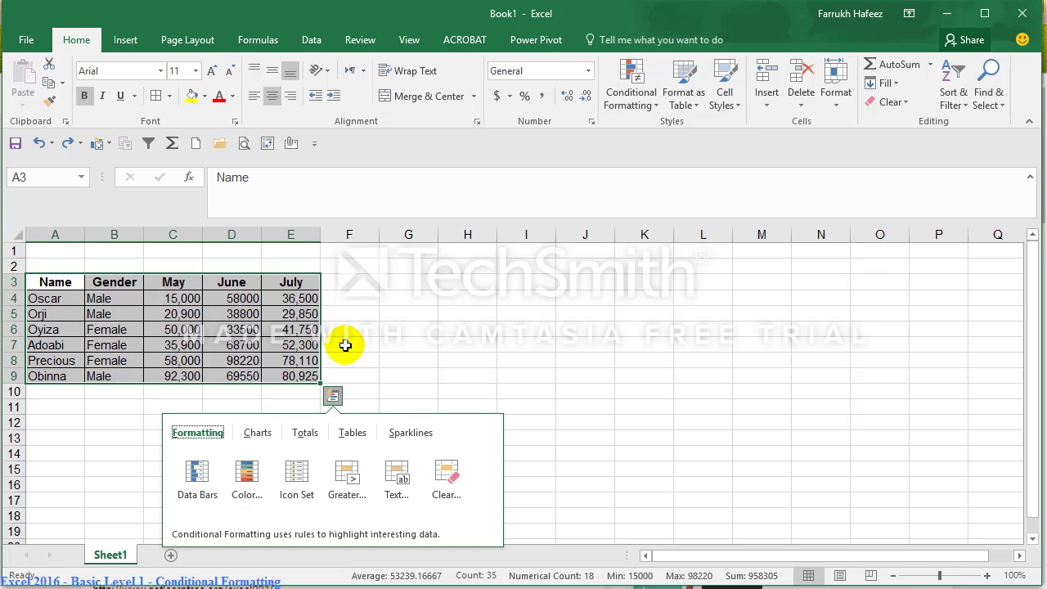
pyautogui.press('Escape')
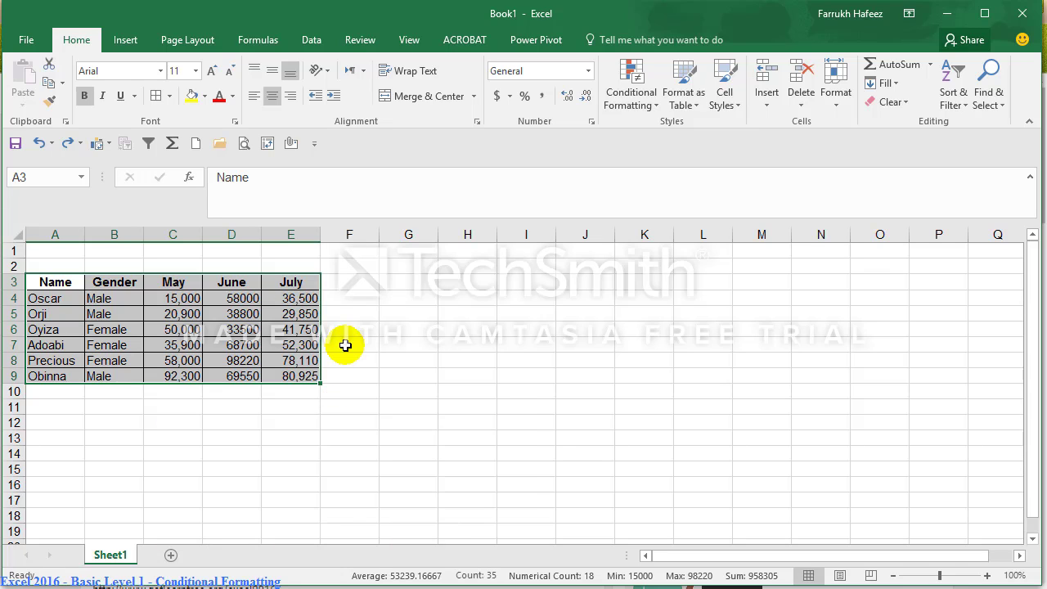
# Step: Remove all borders from the data range A3:E9
pyautogui.hotkey('alt', 'h')
pyautogui.press('b')
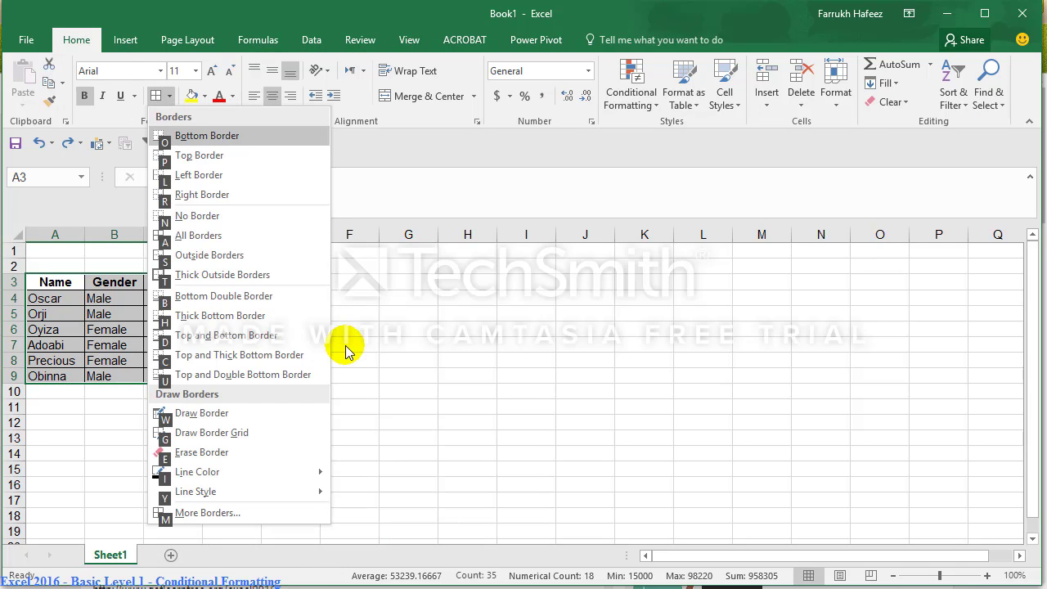
pyautogui.click(213, 220)
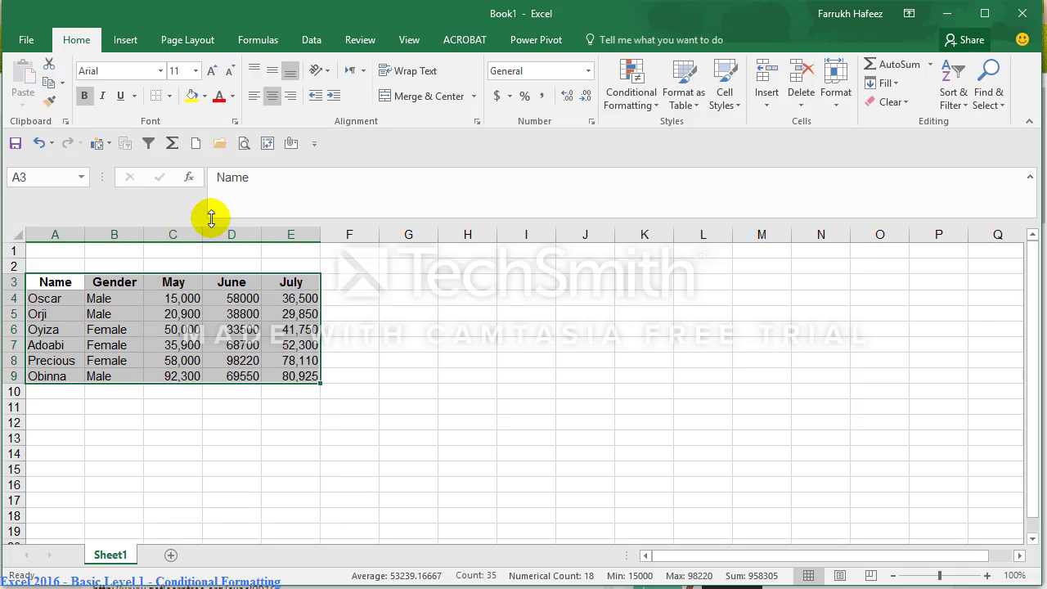
# Step: Re-enter the header Name in cell A3
pyautogui.press('Down')
pyautogui.press('Up')
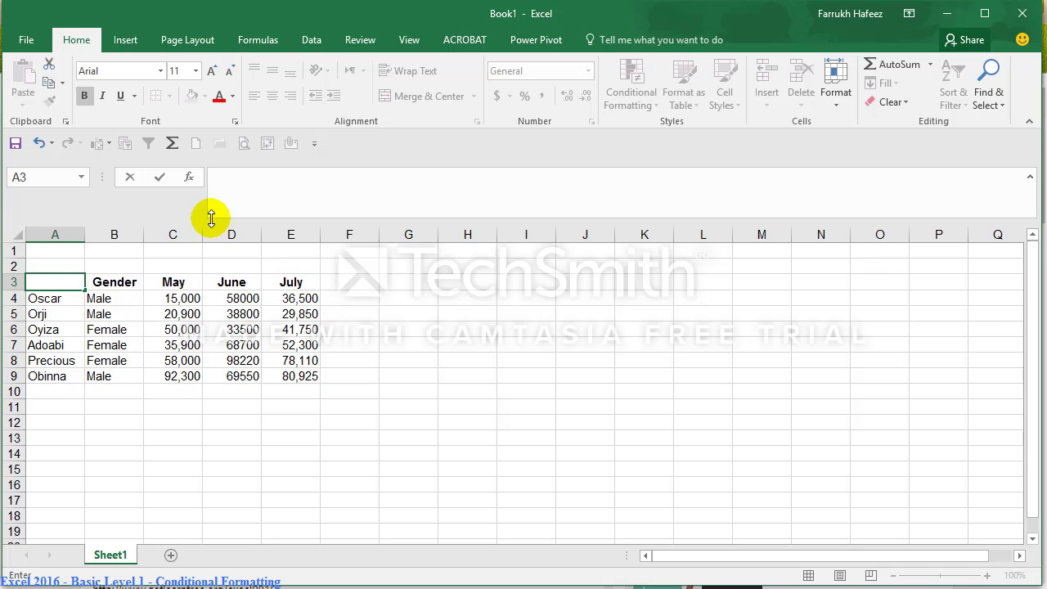
pyautogui.write('Name')
pyautogui.hotkey('ctrl', 'Return')
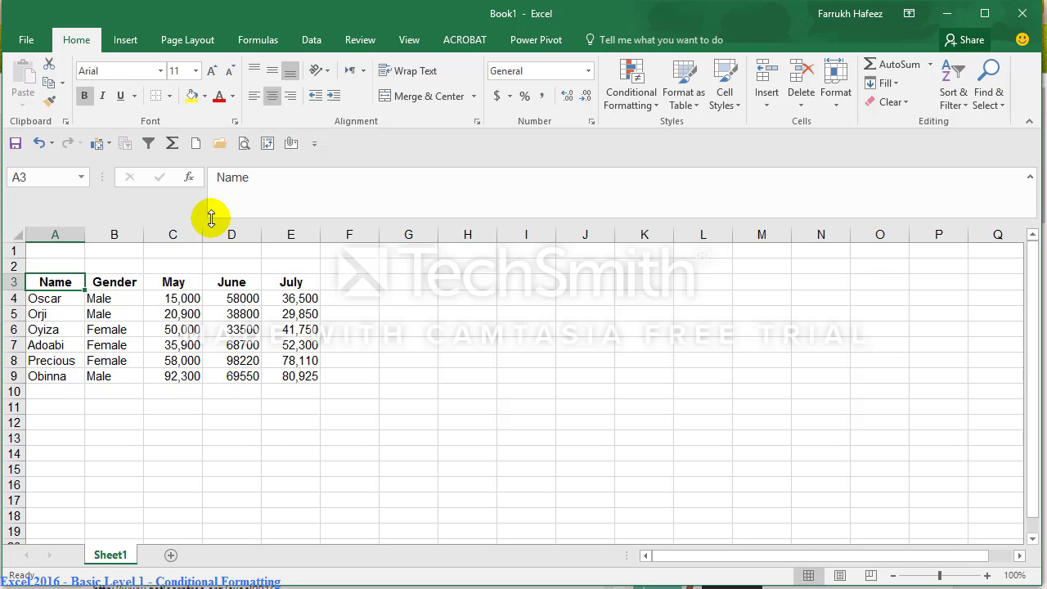
# Step: Remove the bold formatting from the whole header row 3
pyautogui.hotkey('ctrl', 'shift', 'Right')
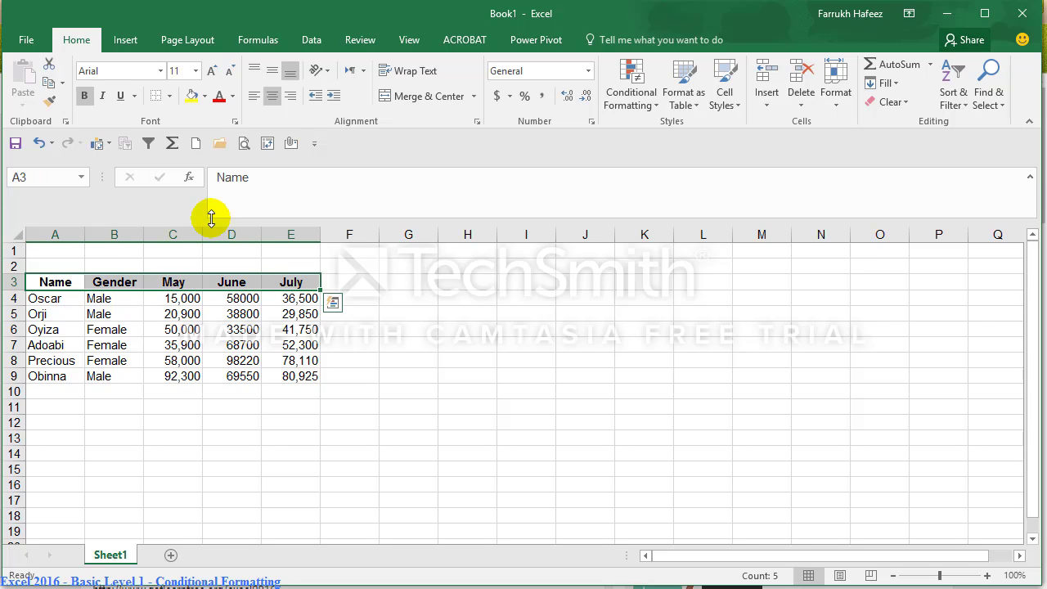
pyautogui.press('Left')
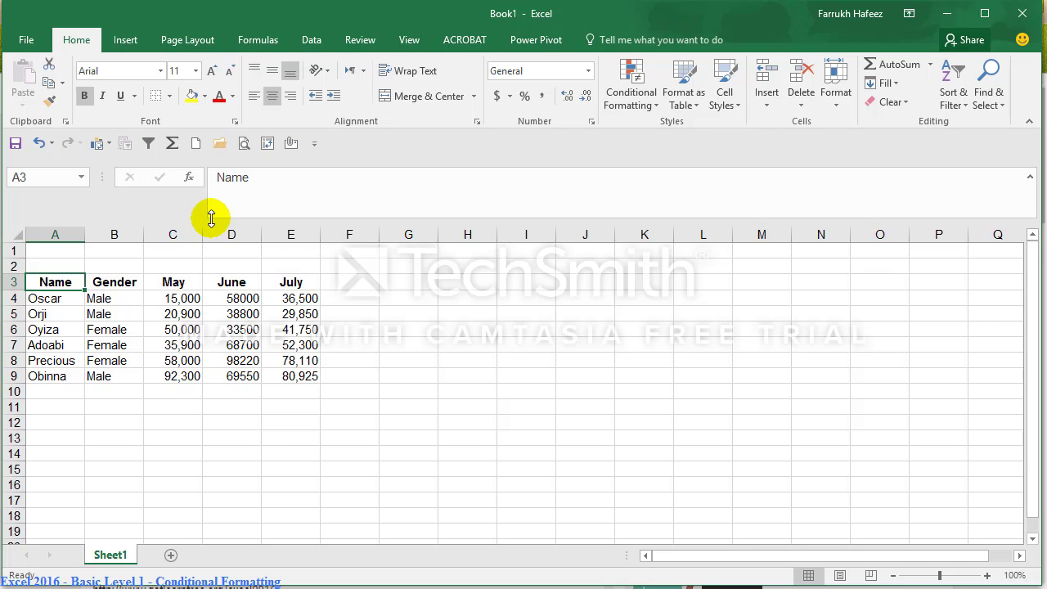
pyautogui.press('Right')
pyautogui.press('Right')
pyautogui.press('Right')
pyautogui.press('Right')
pyautogui.press('Left')
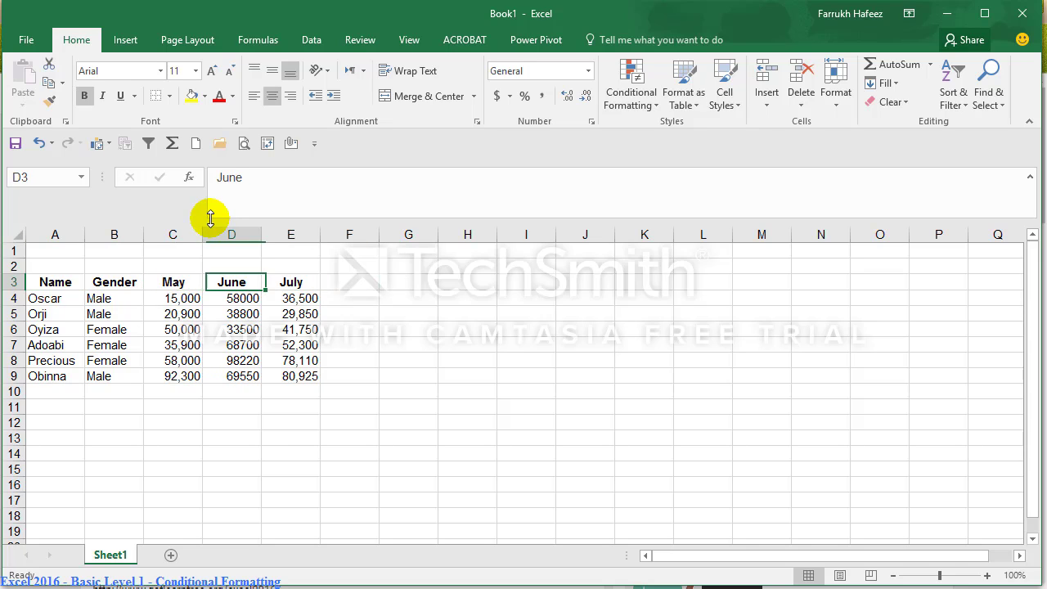
pyautogui.press('Left')
pyautogui.hotkey('shift', 'space')
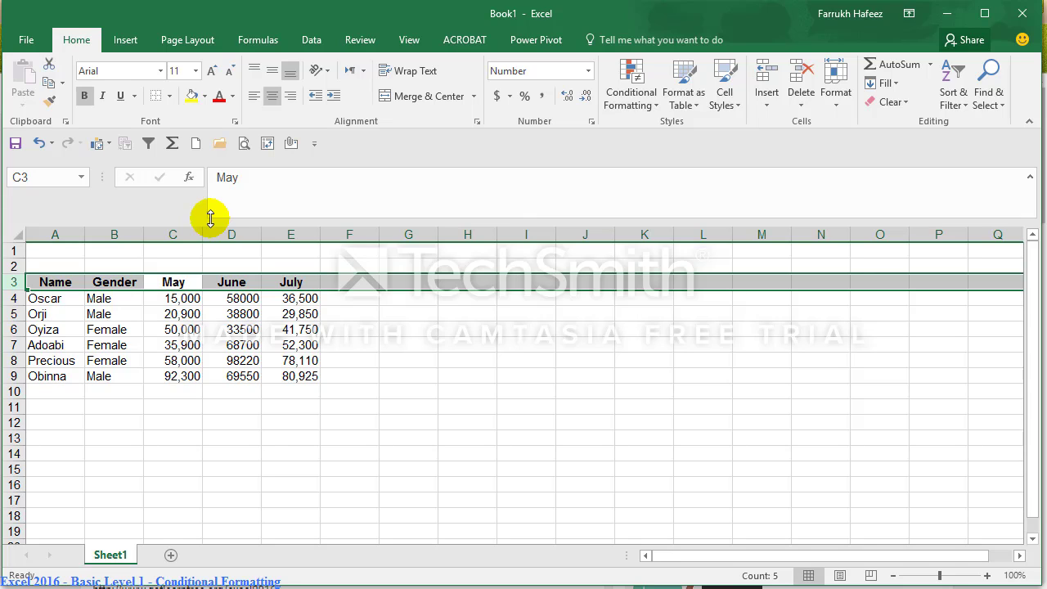
pyautogui.hotkey('ctrl', 'b')
pyautogui.hotkey('ctrl', 'b')
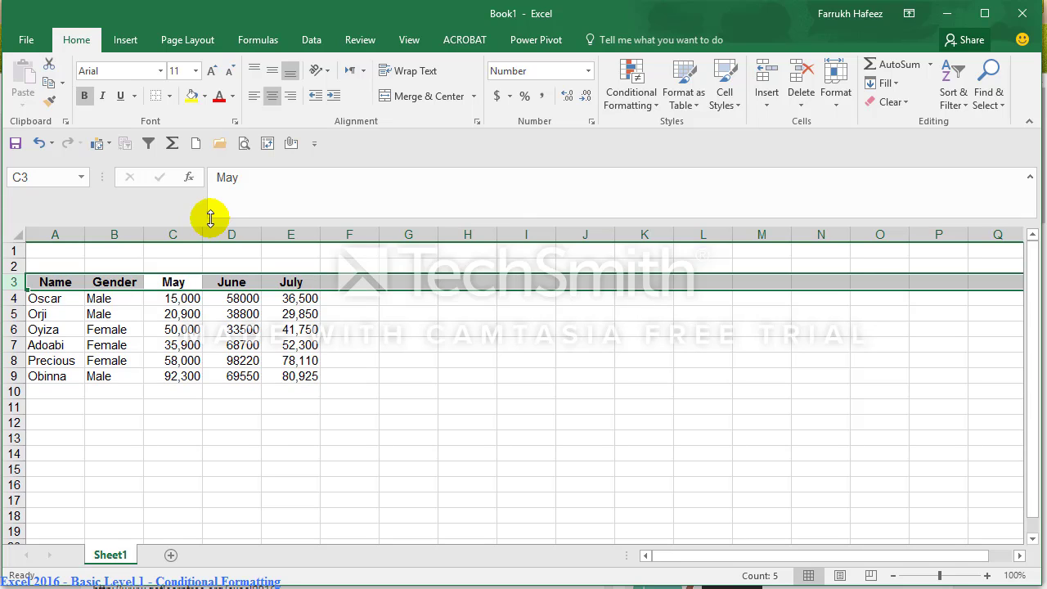
pyautogui.click(83, 99)
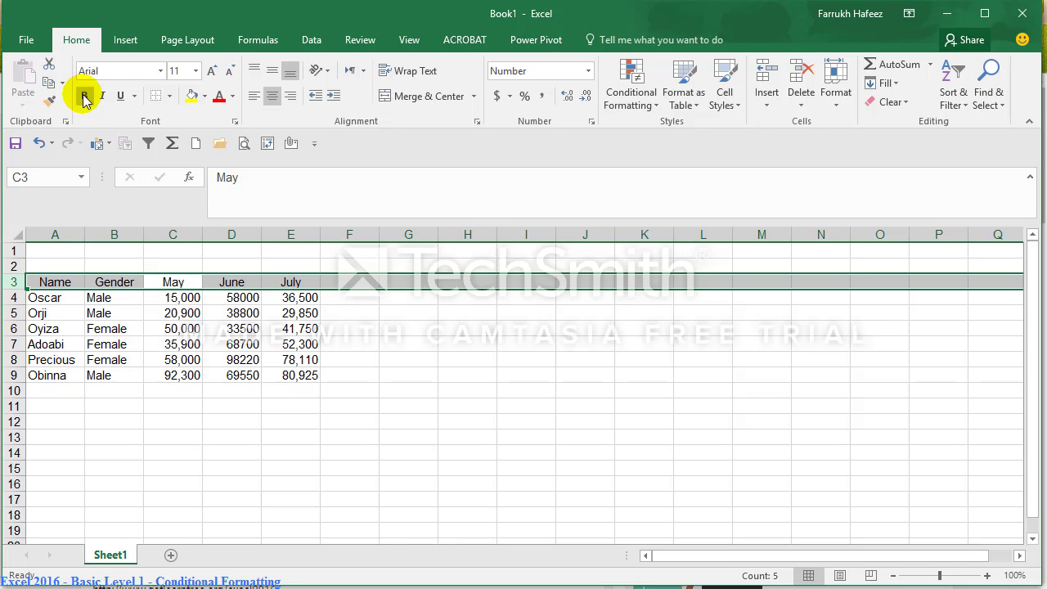
# Step: Format A3:E9 as a table with headers, using the medium style with a black header, grey banded rows and black gridlines
pyautogui.press('Left')
pyautogui.press('Left')
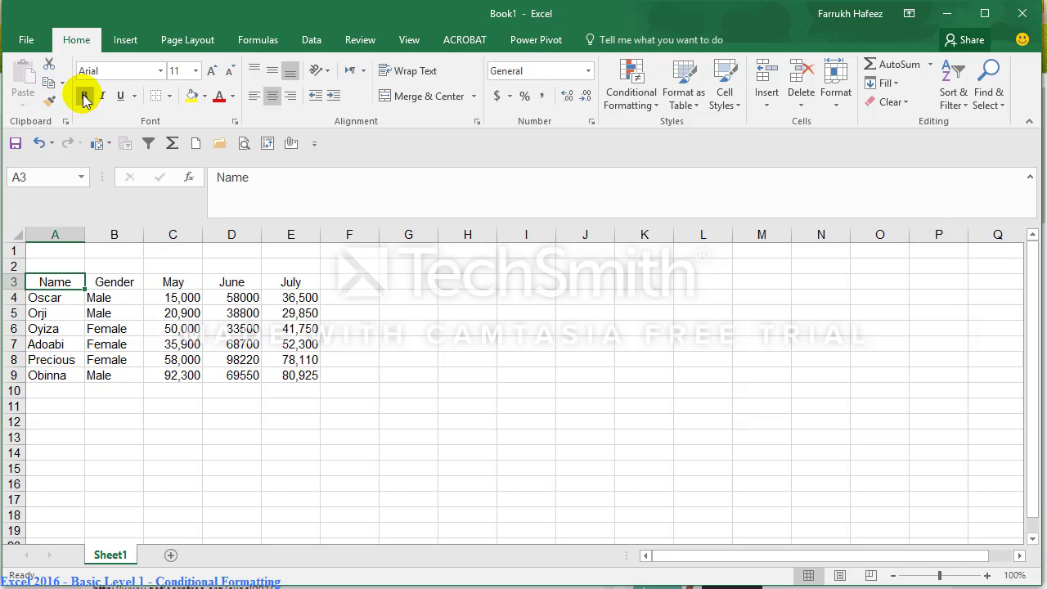
pyautogui.hotkey('ctrl', 'shift', 'Right')
pyautogui.hotkey('ctrl', 'shift', 'Down')
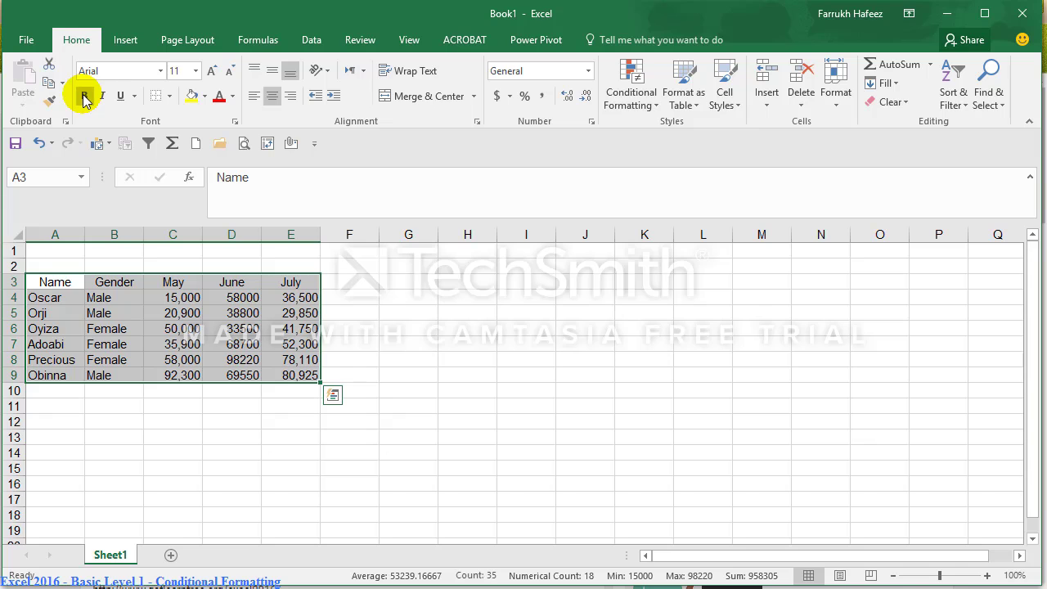
pyautogui.click(683, 93)
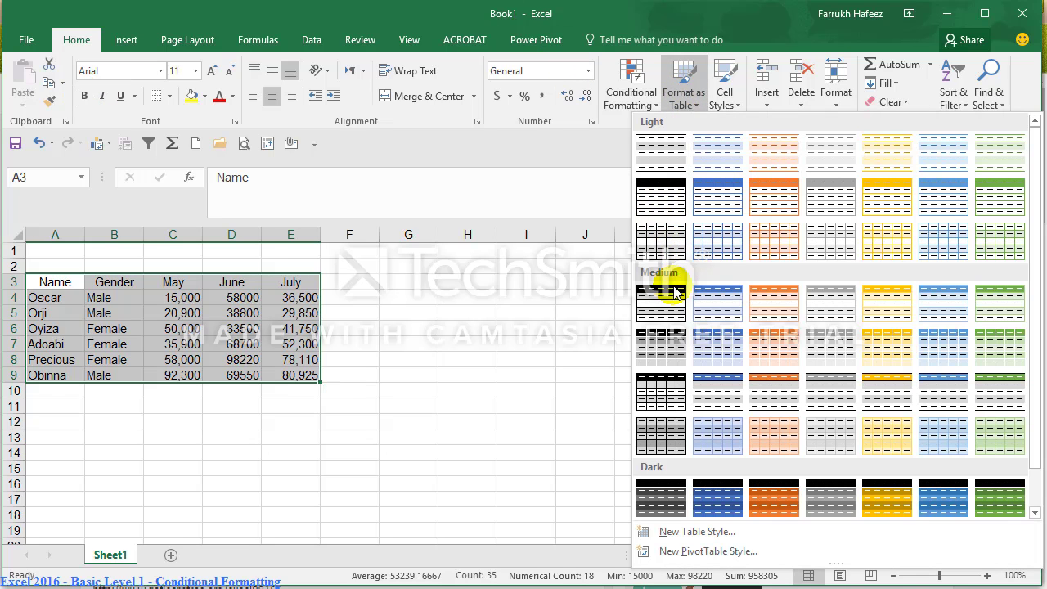
pyautogui.click(669, 394)
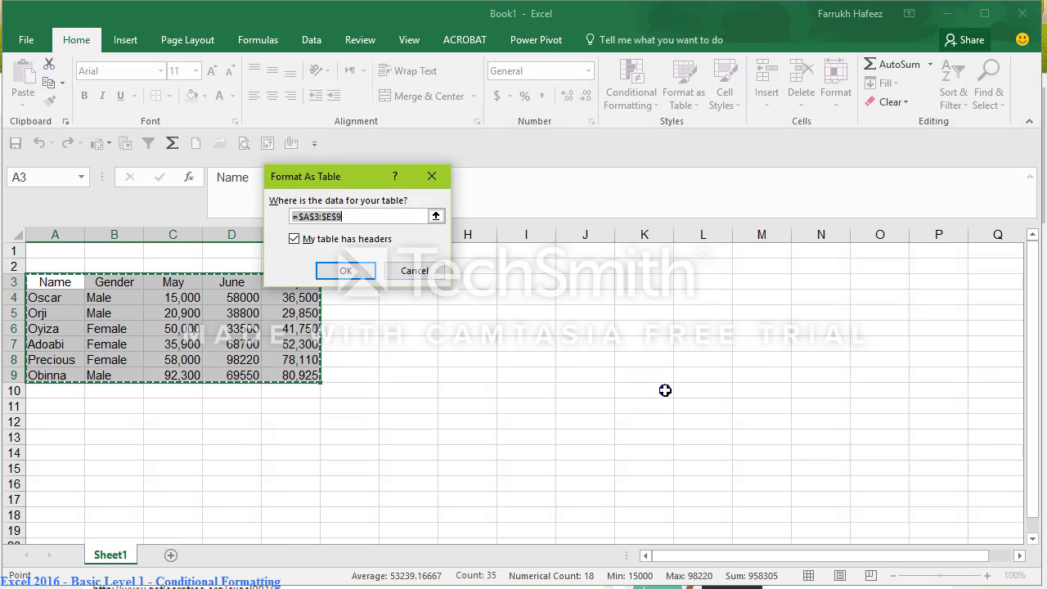
pyautogui.click(363, 272)
# Step: Apply the comma number format without decimals to the May, June and July columns of the table, C3:E9
pyautogui.click(232, 316)
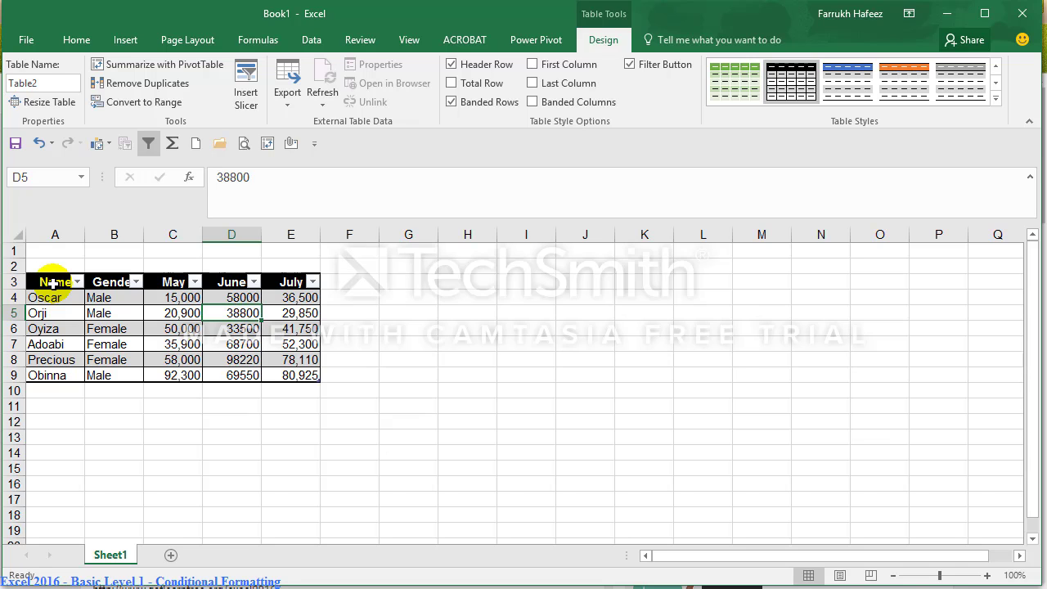
pyautogui.moveTo(53, 282); pyautogui.dragTo(219, 359)
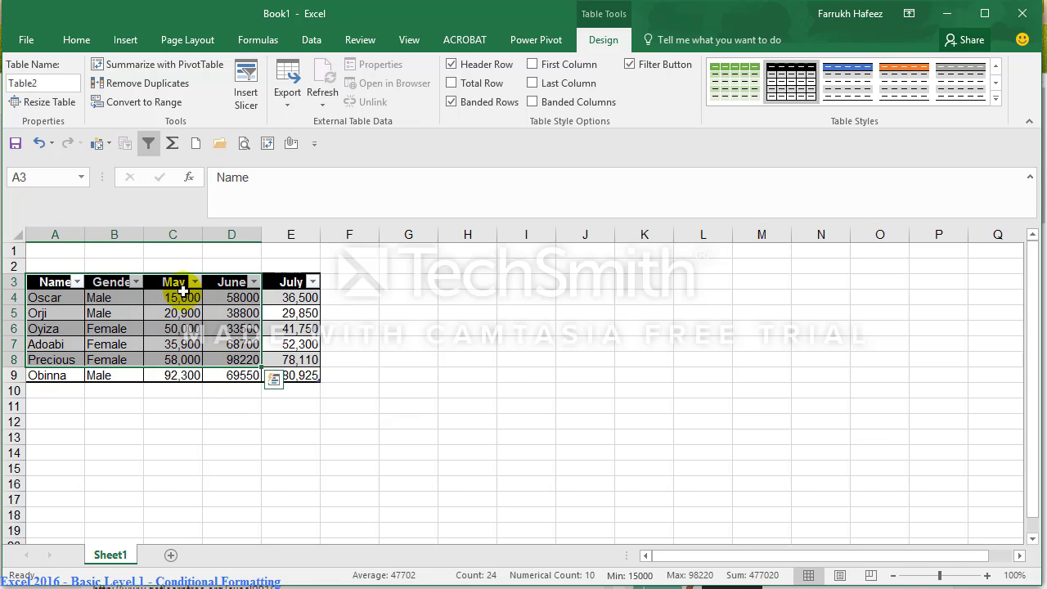
pyautogui.moveTo(175, 284); pyautogui.dragTo(297, 379)
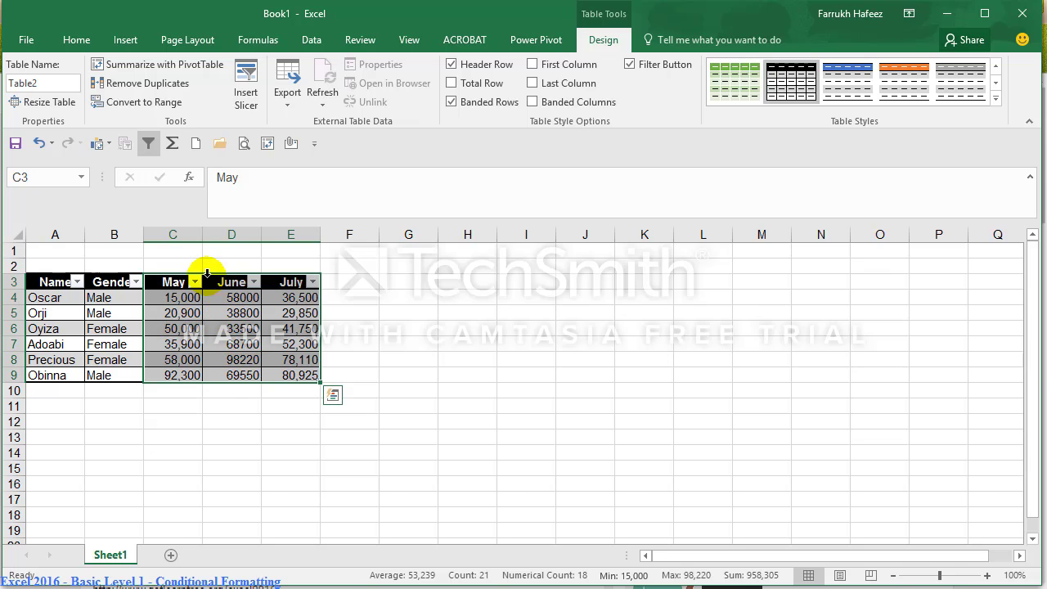
pyautogui.click(85, 45)
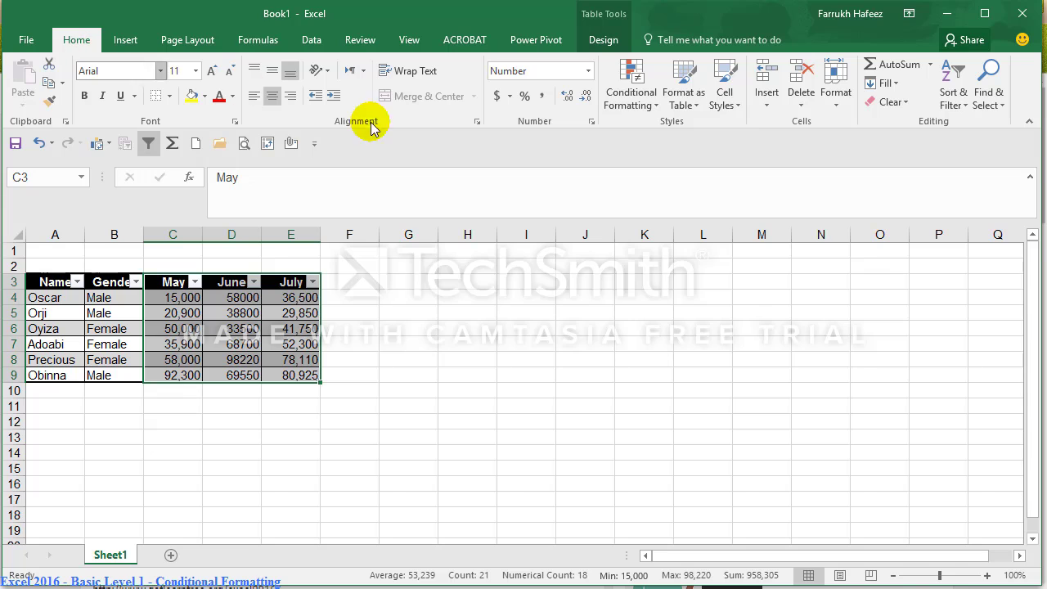
pyautogui.click(544, 97)
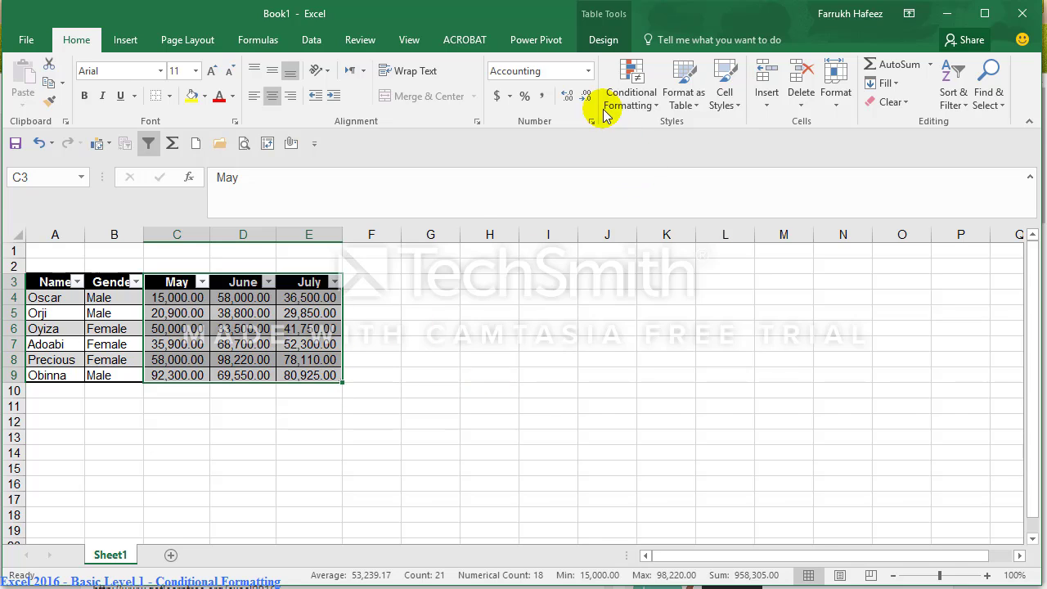
pyautogui.click(585, 97)
pyautogui.click(585, 97)
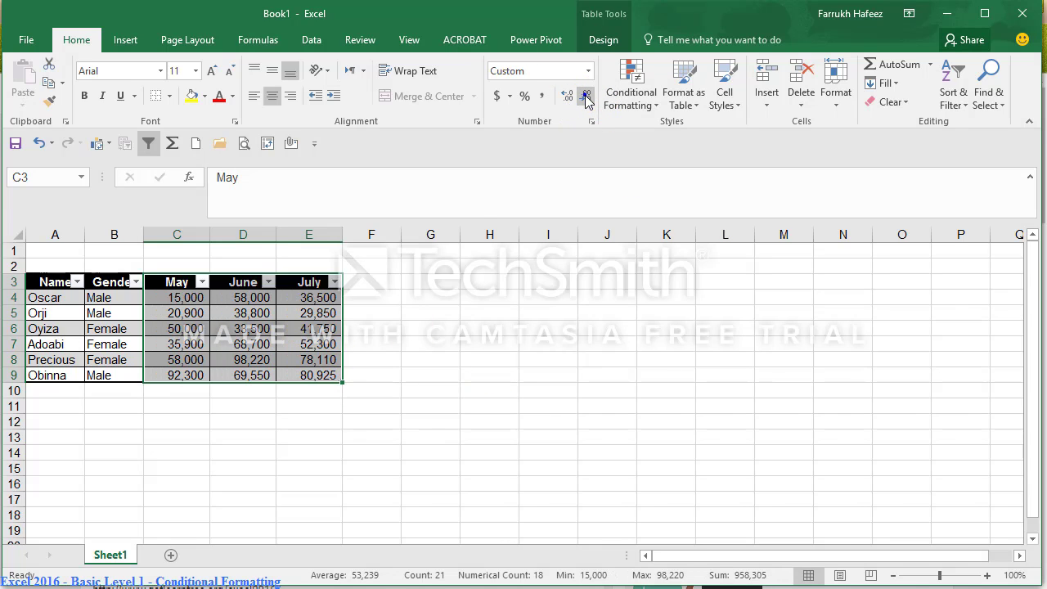
# Step: Start a Greater Than highlight cells rule for the monthly figures in C4:E9
pyautogui.moveTo(206, 300); pyautogui.dragTo(315, 375)
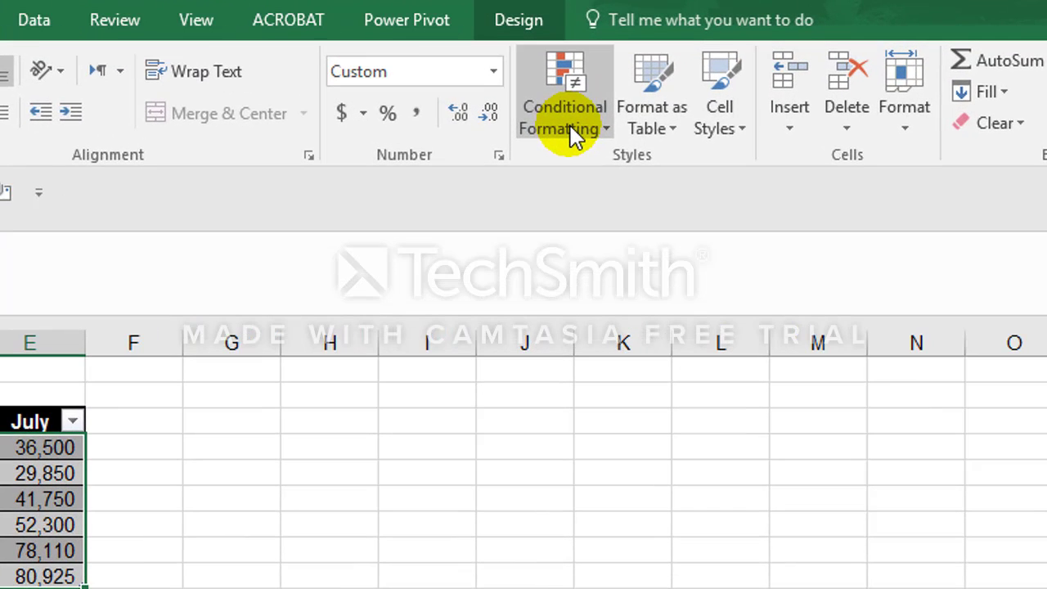
pyautogui.press('alt')
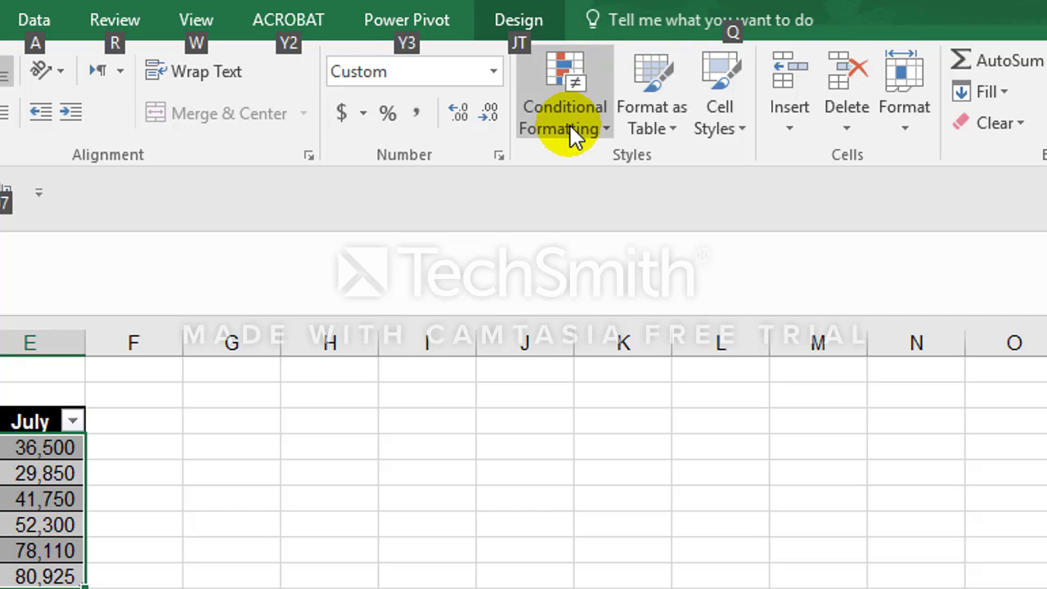
pyautogui.press('h')
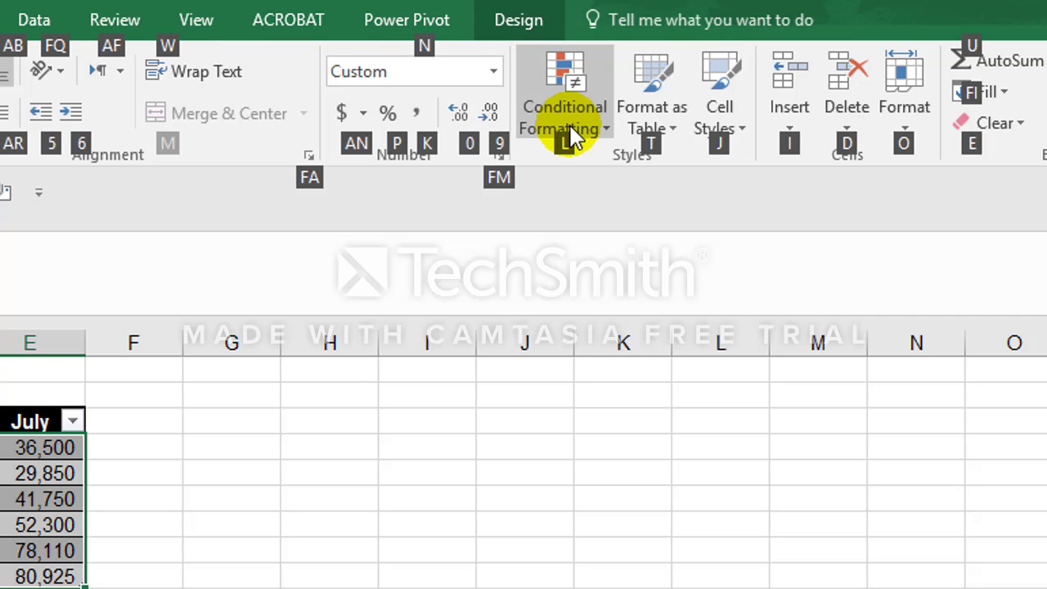
pyautogui.press('l')
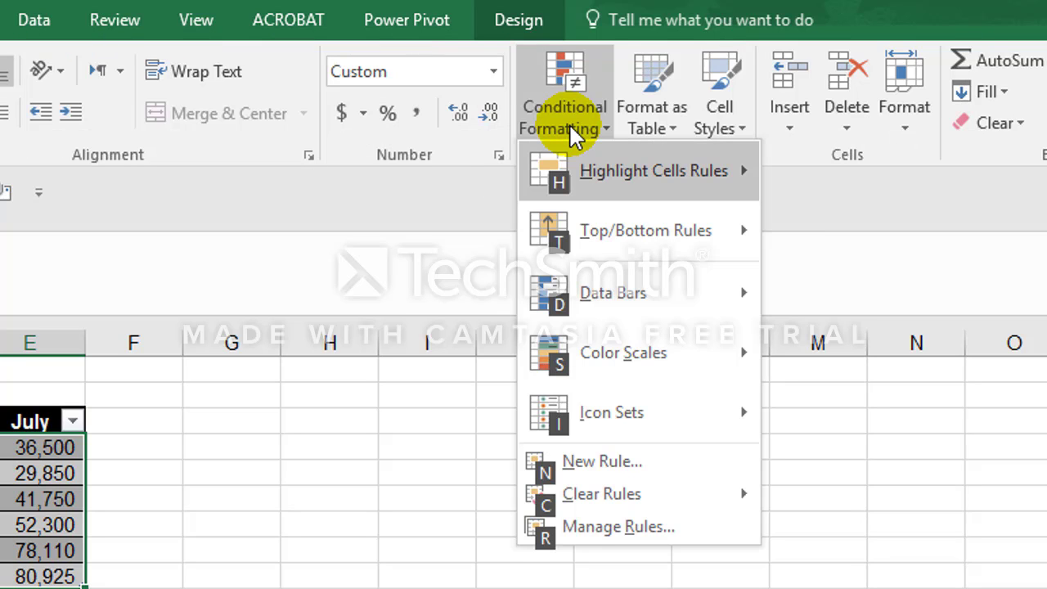
pyautogui.click(699, 173)
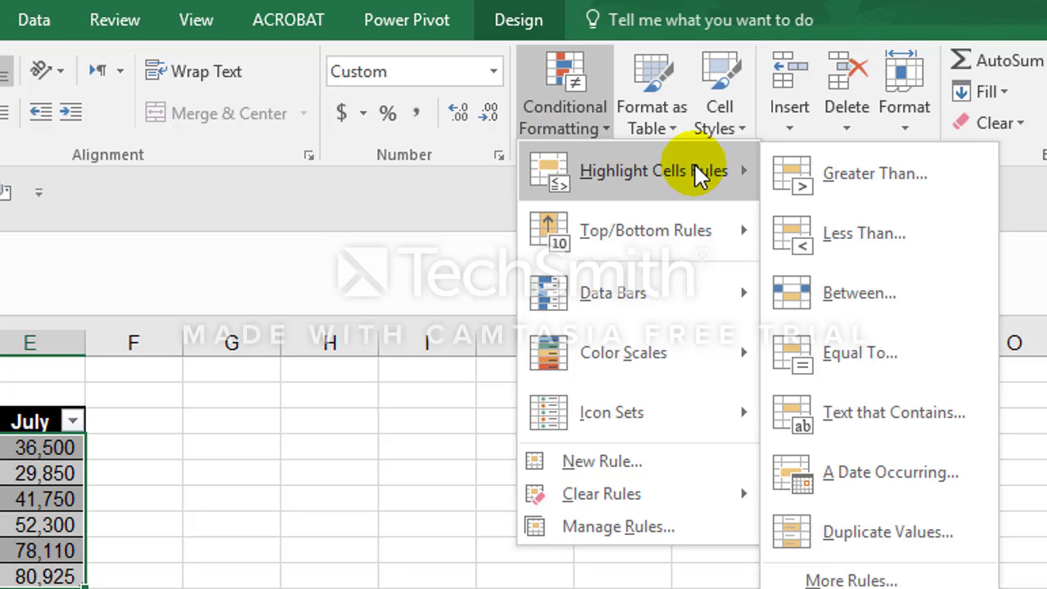
pyautogui.click(863, 205)
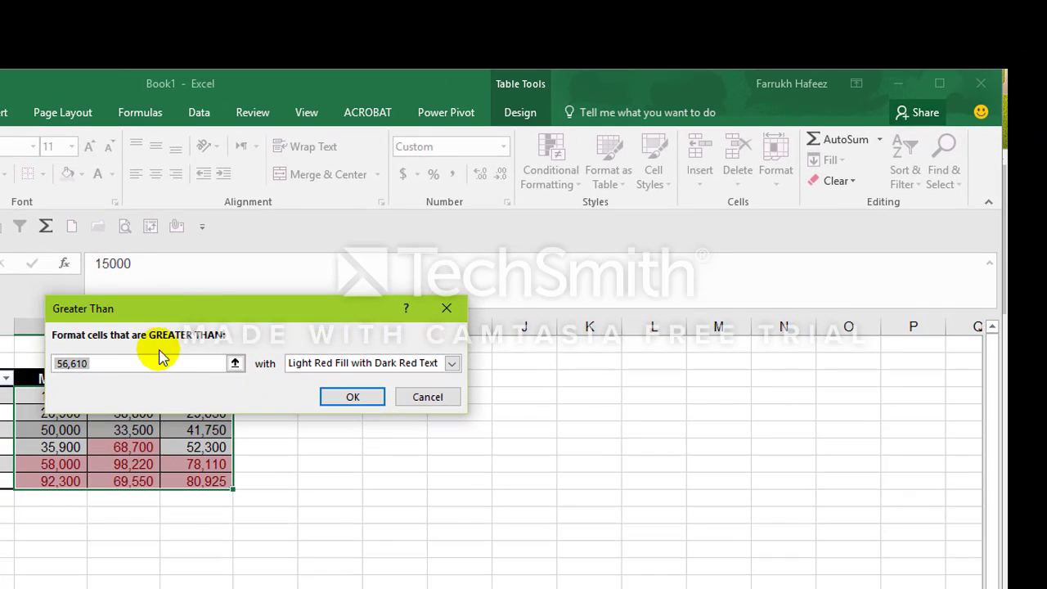
# Step: Set the Greater Than threshold to 50000 and move the dialog clear of the table data
pyautogui.click(113, 363)
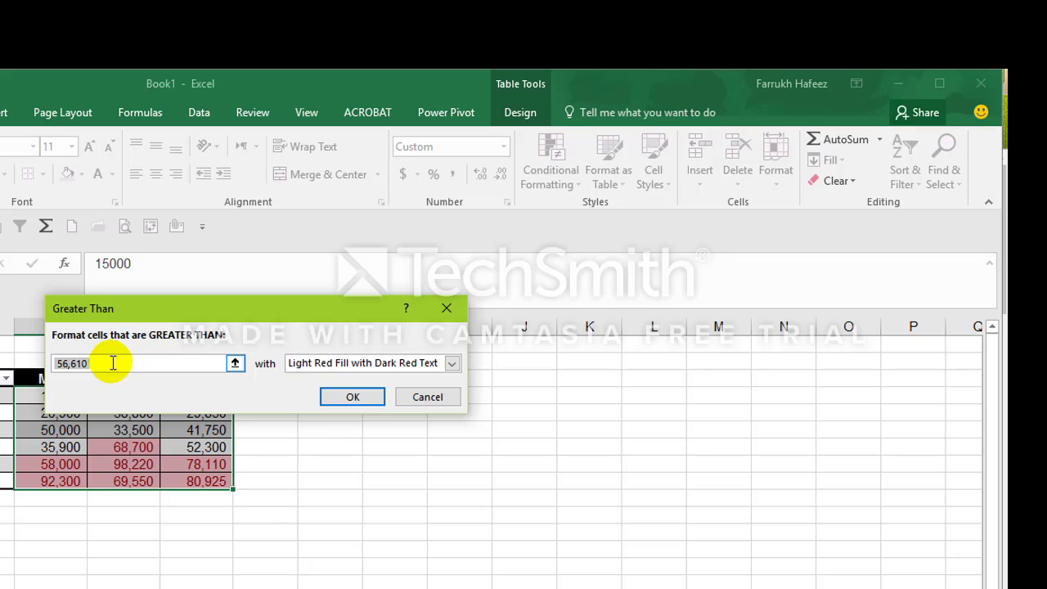
pyautogui.moveTo(107, 363); pyautogui.dragTo(47, 362)
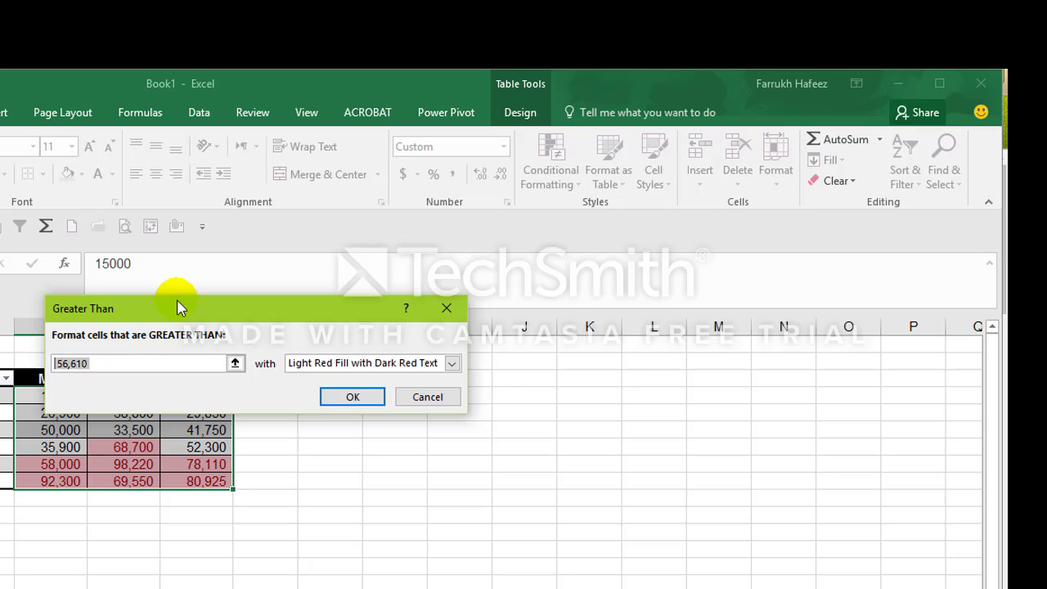
pyautogui.moveTo(180, 304); pyautogui.dragTo(337, 339)
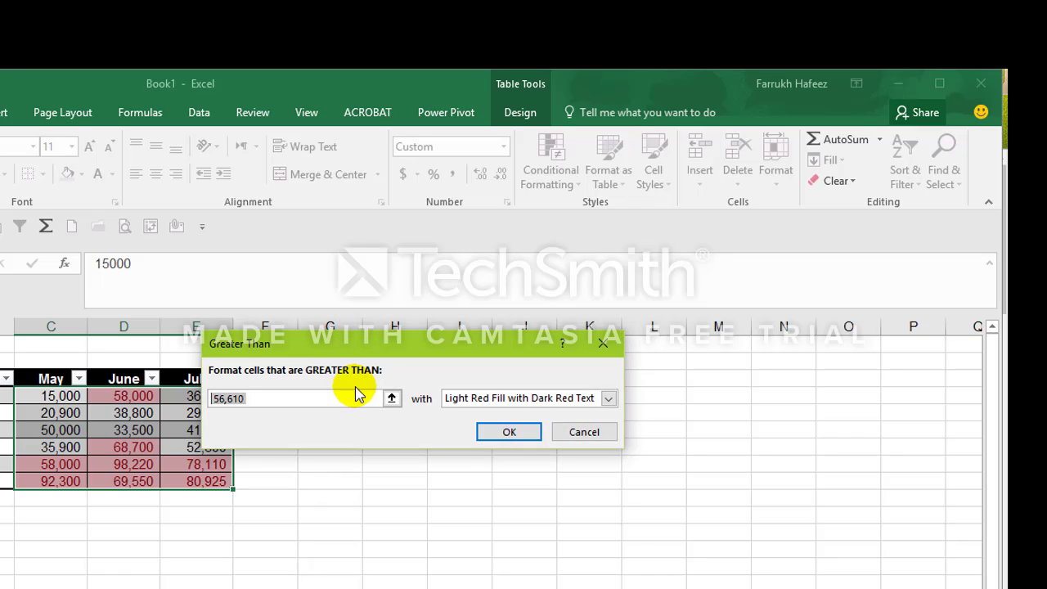
pyautogui.write('500000')
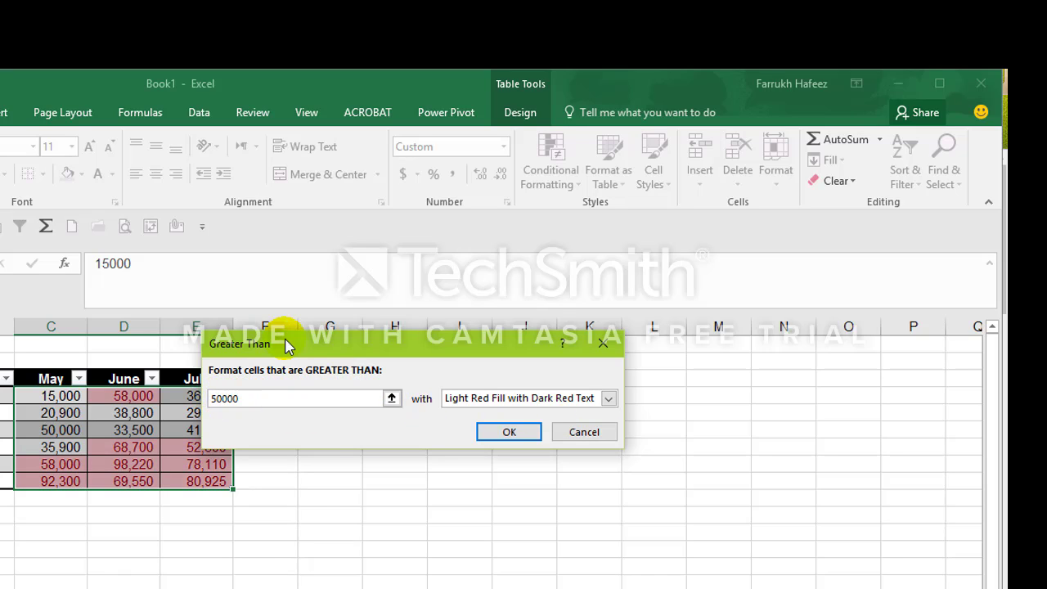
pyautogui.moveTo(285, 344); pyautogui.dragTo(392, 355)
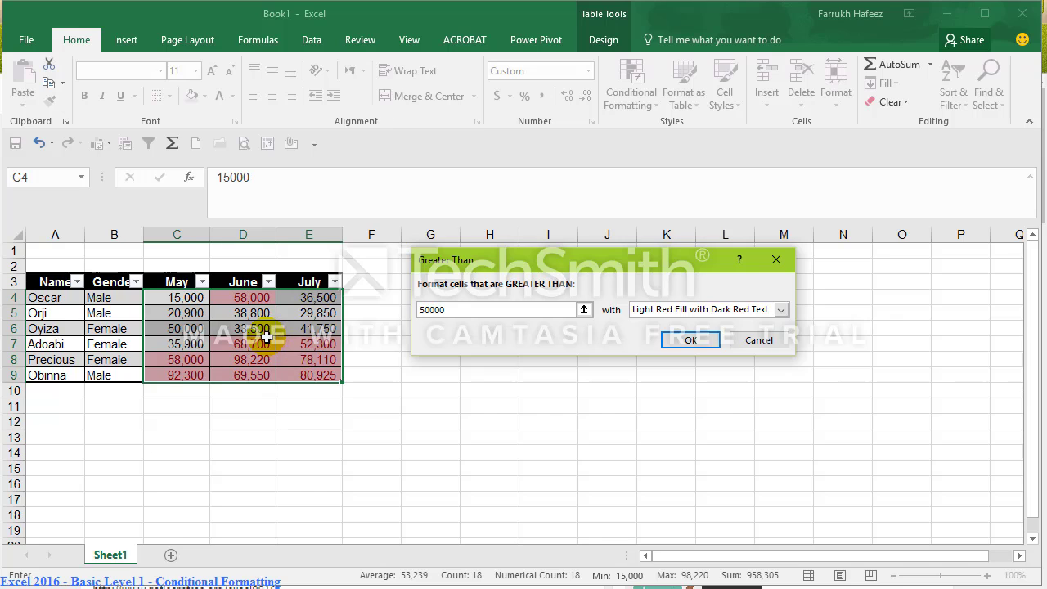
# Step: Choose Green Fill with Dark Green Text for the matching cells and apply the rule
pyautogui.click(781, 309)
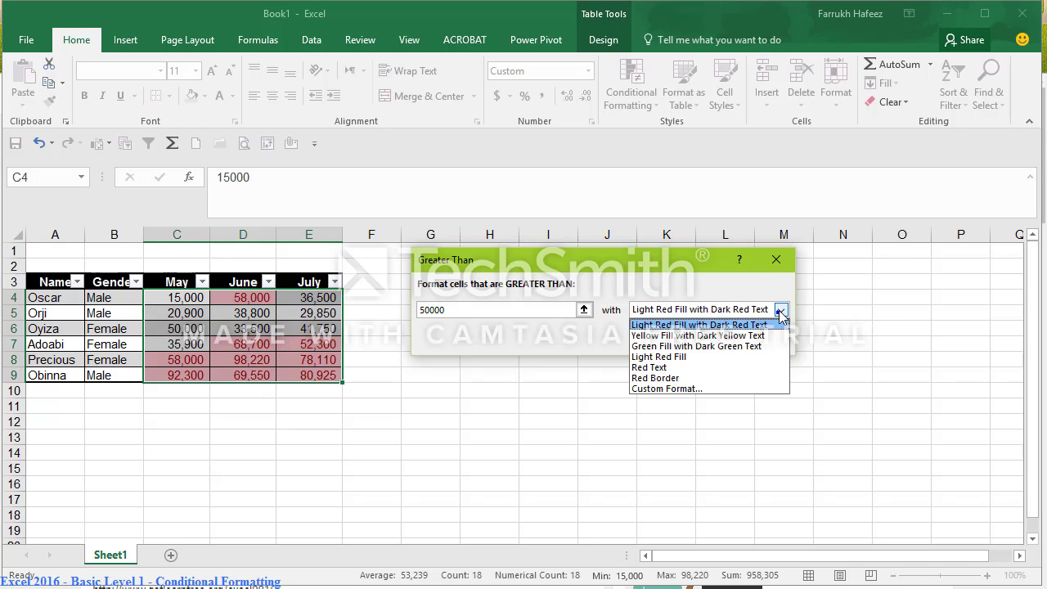
pyautogui.click(693, 347)
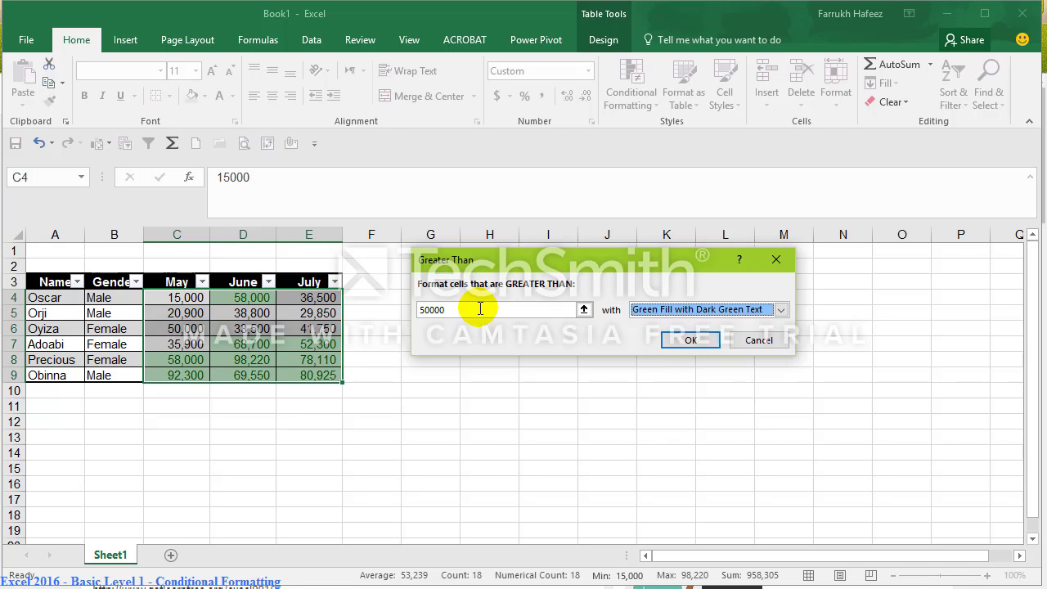
pyautogui.click(692, 340)
pyautogui.click(489, 328)
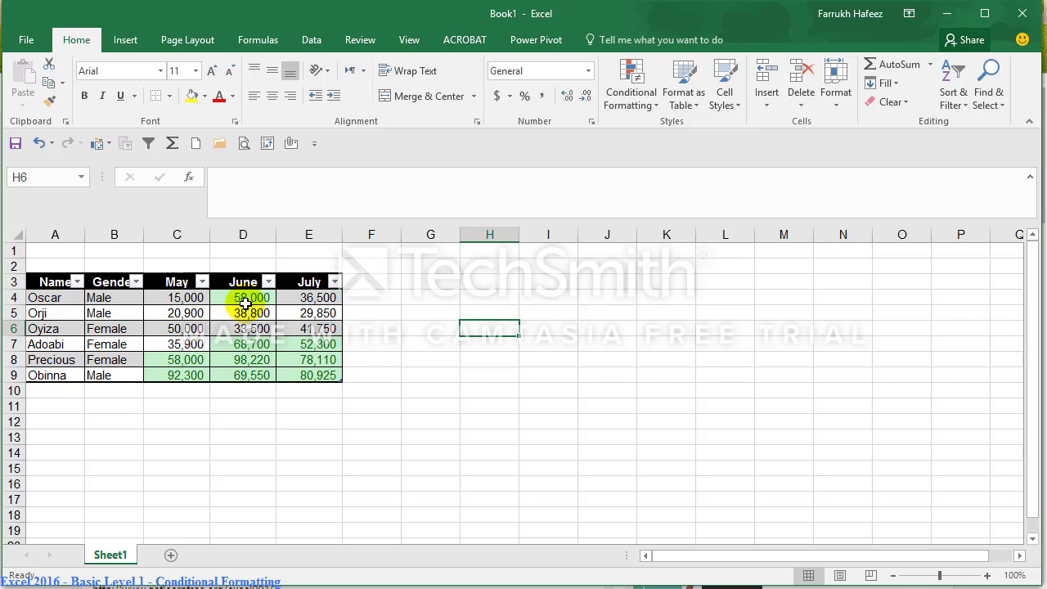
# Step: Apply the circled symbols icon set (check, exclamation mark, cross) to the monthly figures in C4:E9
pyautogui.moveTo(169, 296); pyautogui.dragTo(302, 378)
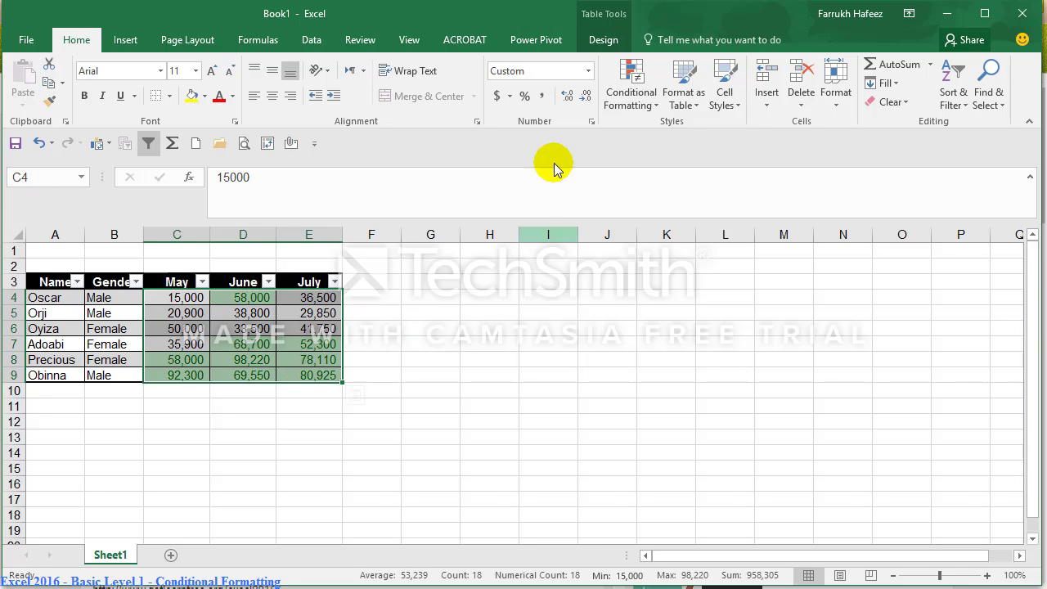
pyautogui.click(633, 81)
pyautogui.click(660, 276)
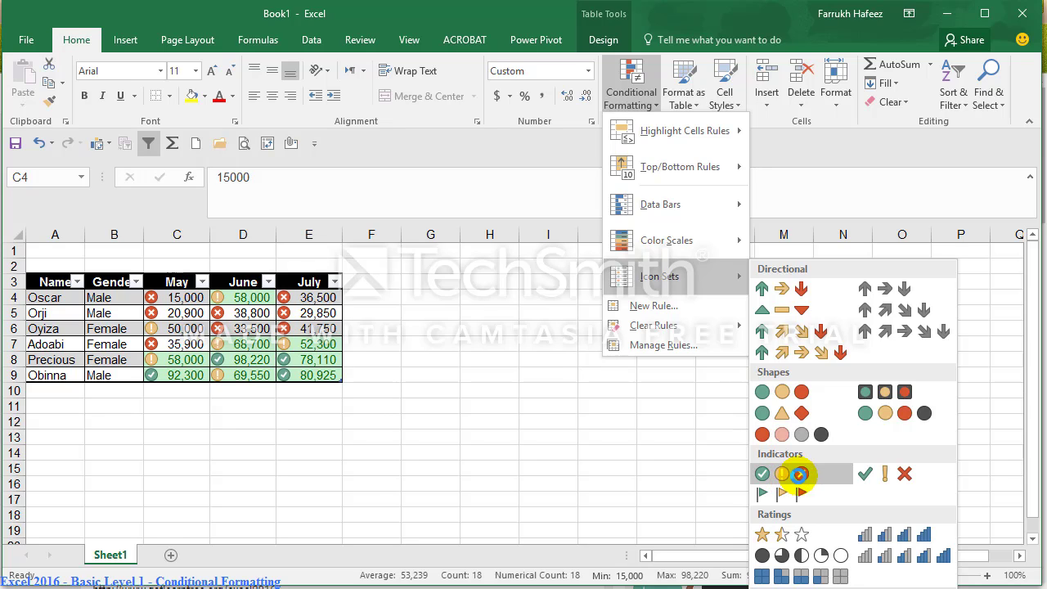
pyautogui.click(799, 475)
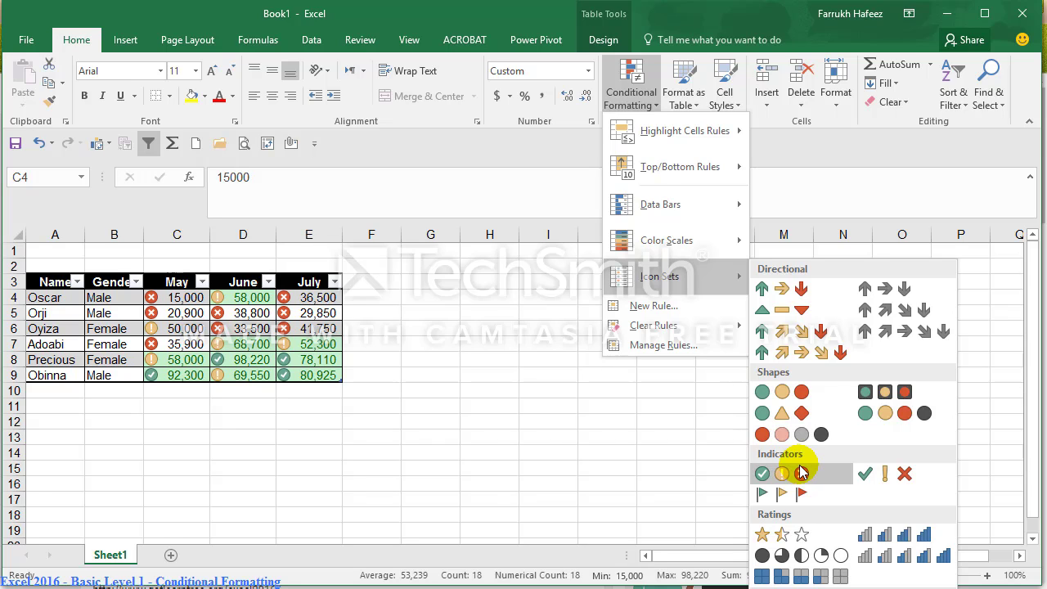
pyautogui.click(801, 473)
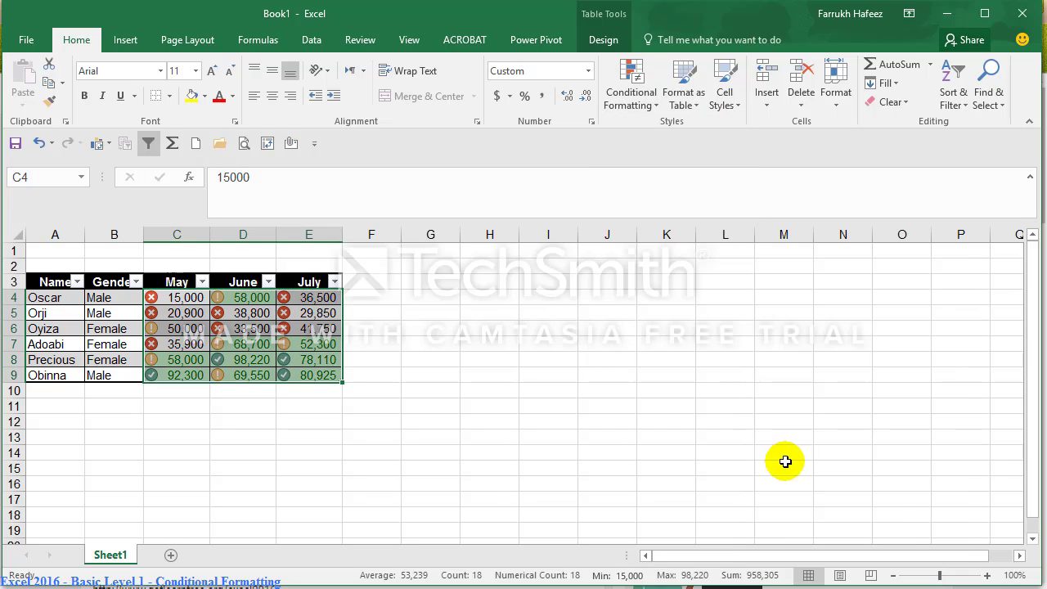
pyautogui.click(588, 409)
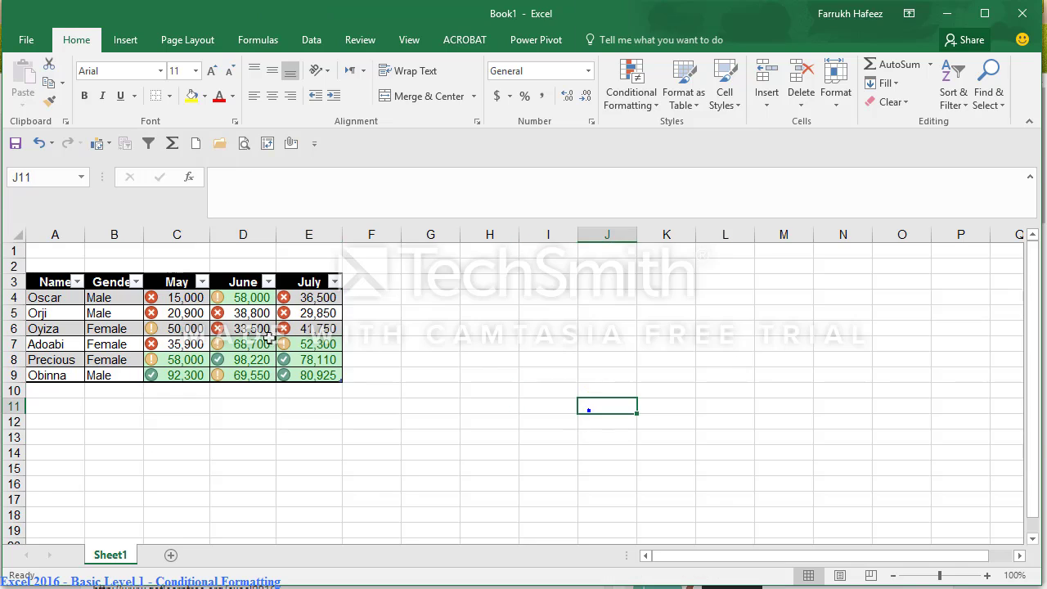
# Step: Open the conditional formatting rules manager for C4:E9 and delete the "Cell Value contains" text rule covering A4:C9
pyautogui.click(175, 312)
pyautogui.moveTo(175, 298); pyautogui.dragTo(312, 375)
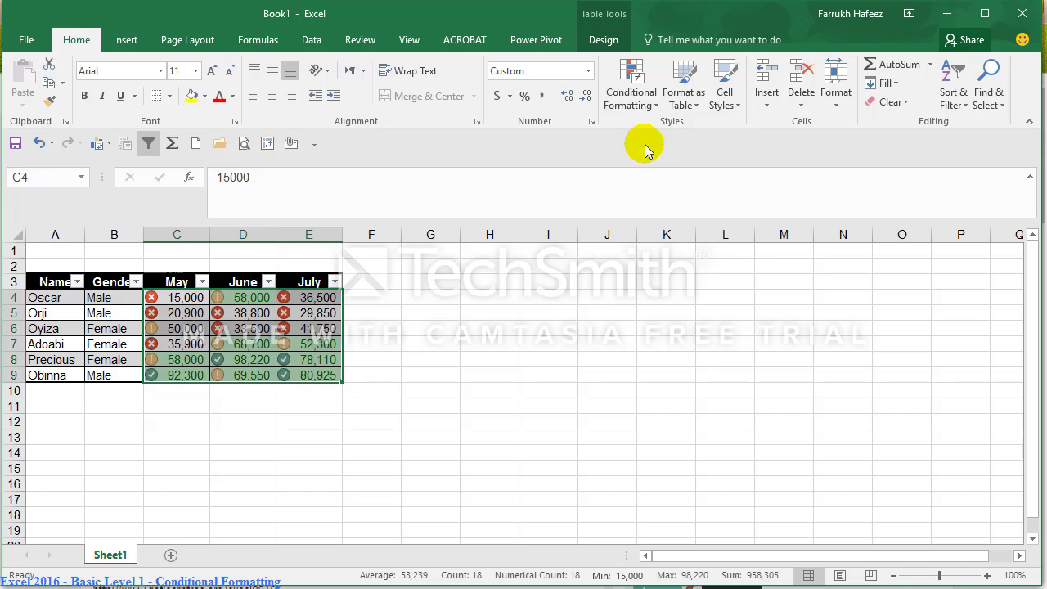
pyautogui.click(283, 373)
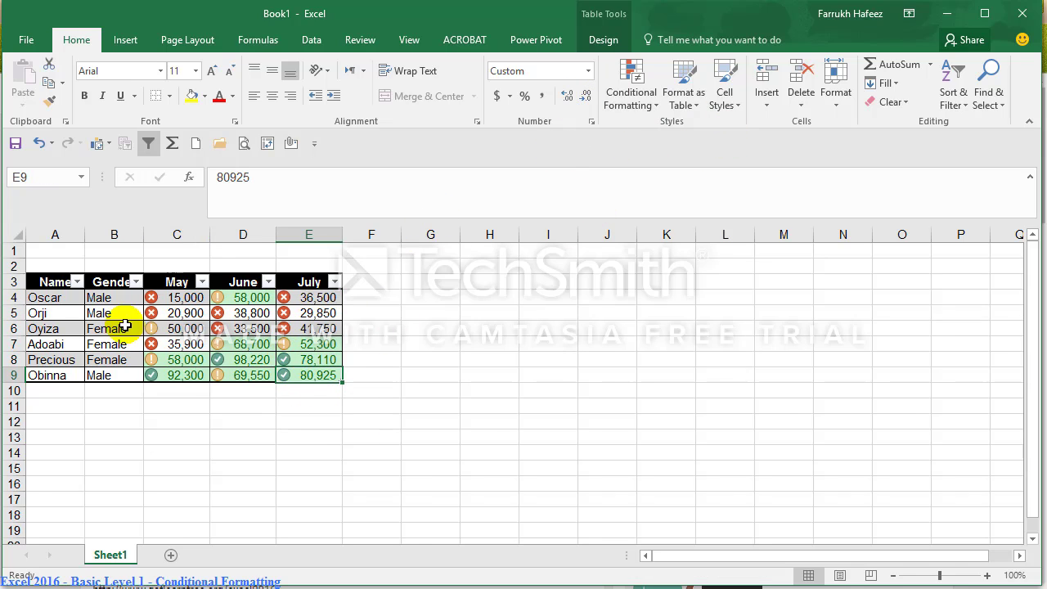
pyautogui.moveTo(154, 299); pyautogui.dragTo(322, 374)
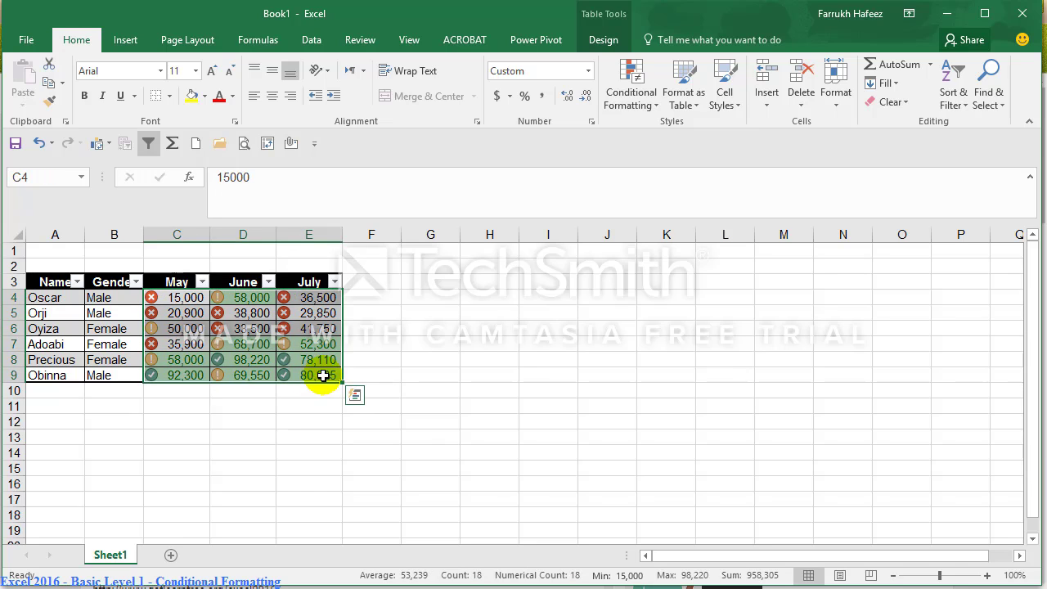
pyautogui.click(630, 106)
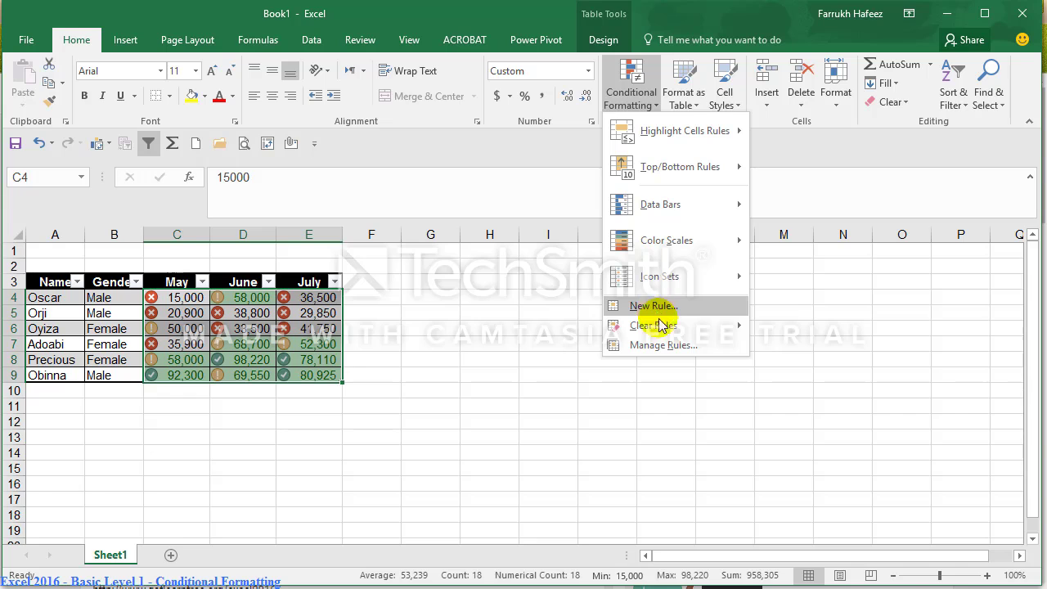
pyautogui.click(664, 344)
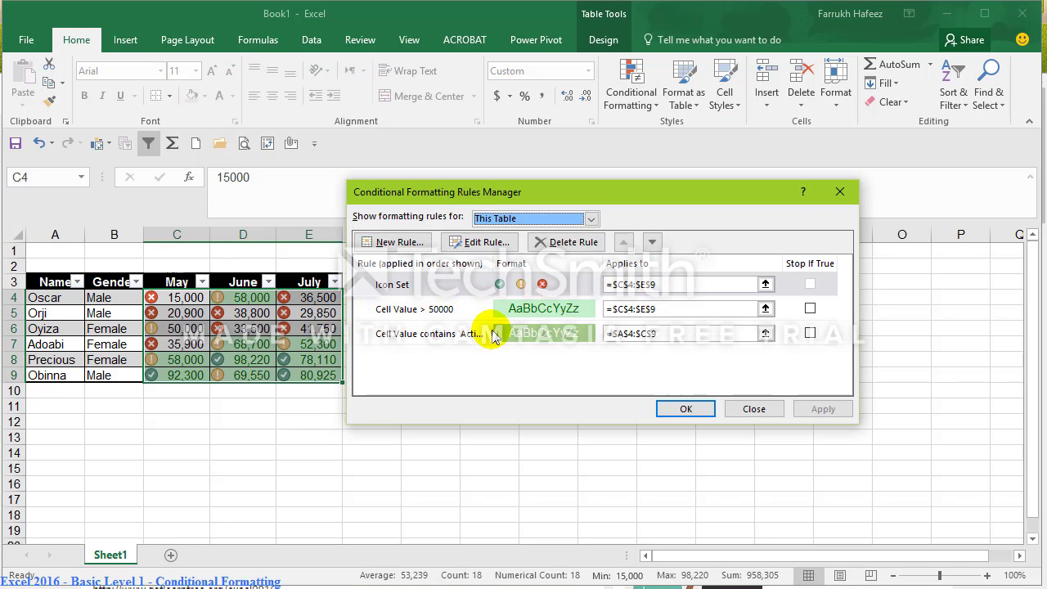
pyautogui.click(431, 337)
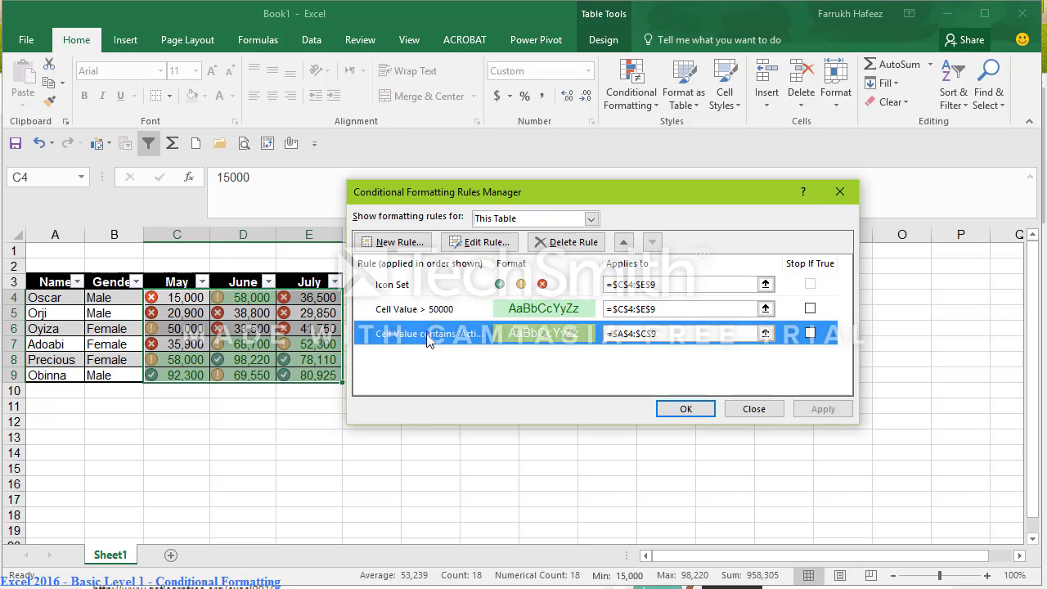
pyautogui.click(567, 242)
# Step: Move the rules manager clear of the table data and open the Icon Set rule for editing
pyautogui.click(399, 287)
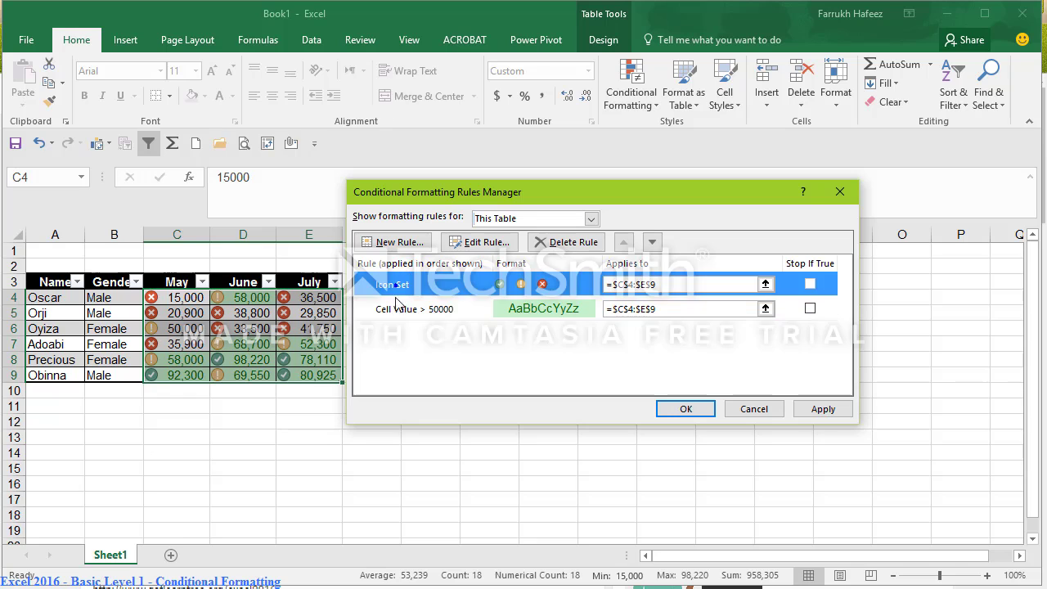
pyautogui.click(399, 304)
pyautogui.click(399, 293)
pyautogui.click(399, 309)
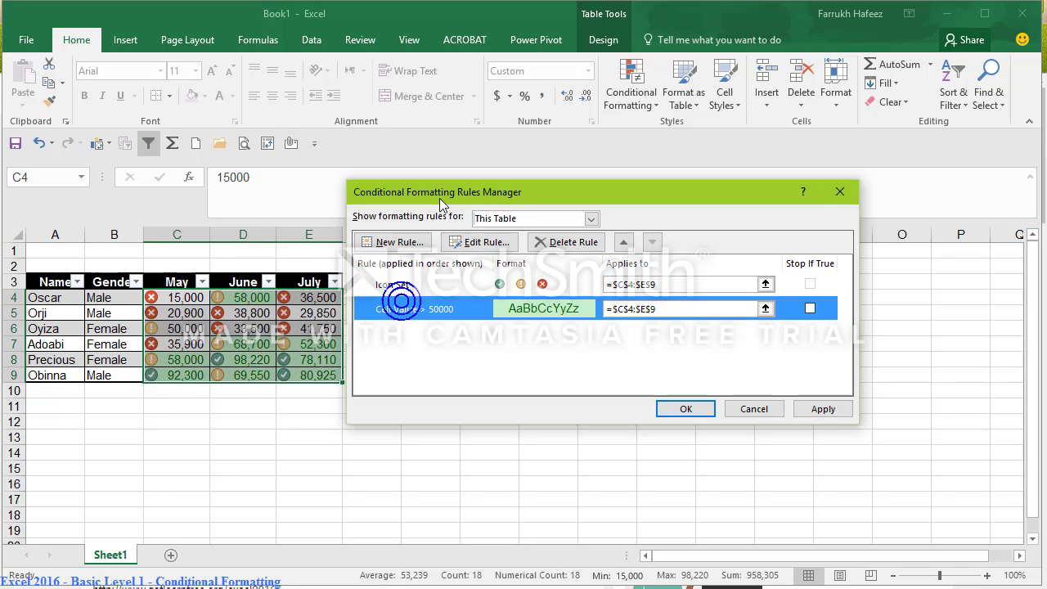
pyautogui.moveTo(441, 196); pyautogui.dragTo(504, 193)
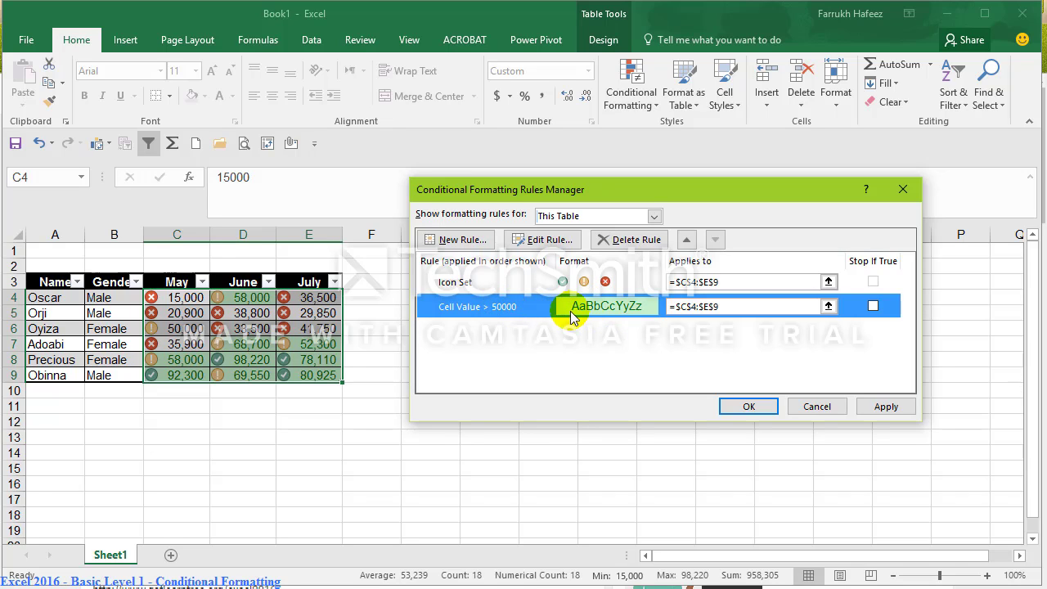
pyautogui.click(501, 283)
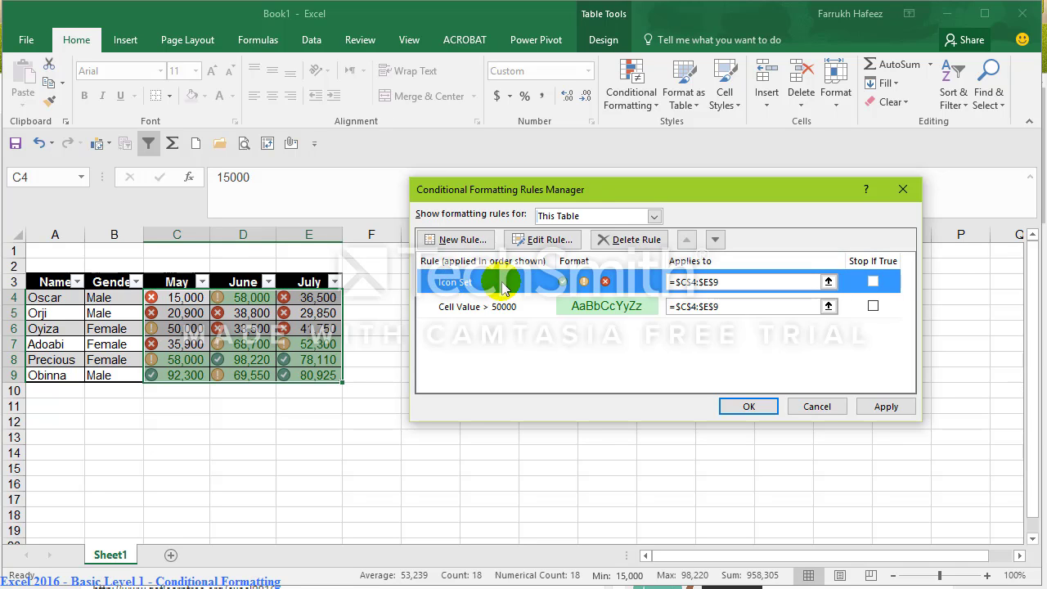
pyautogui.click(559, 239)
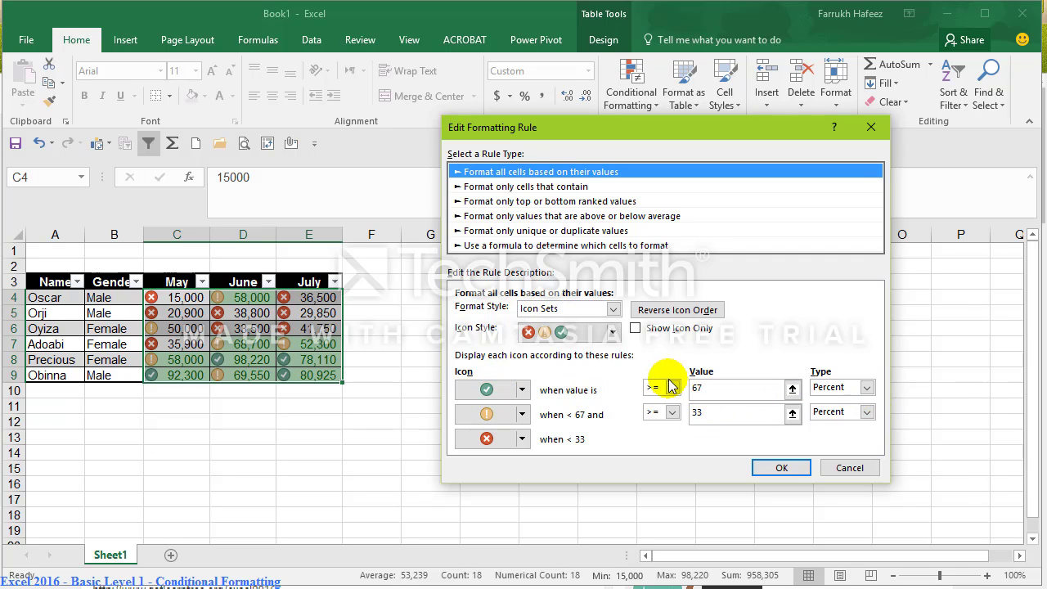
# Step: Make the green check icon show for values >= 50000, with the threshold type set to Number
pyautogui.click(742, 390)
pyautogui.click(740, 390)
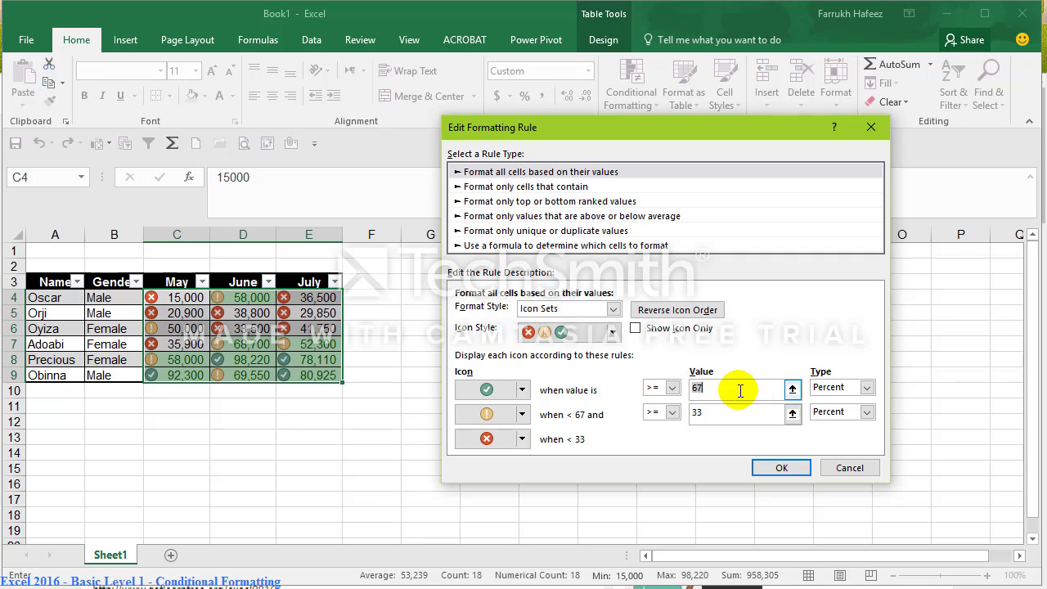
pyautogui.write('50000')
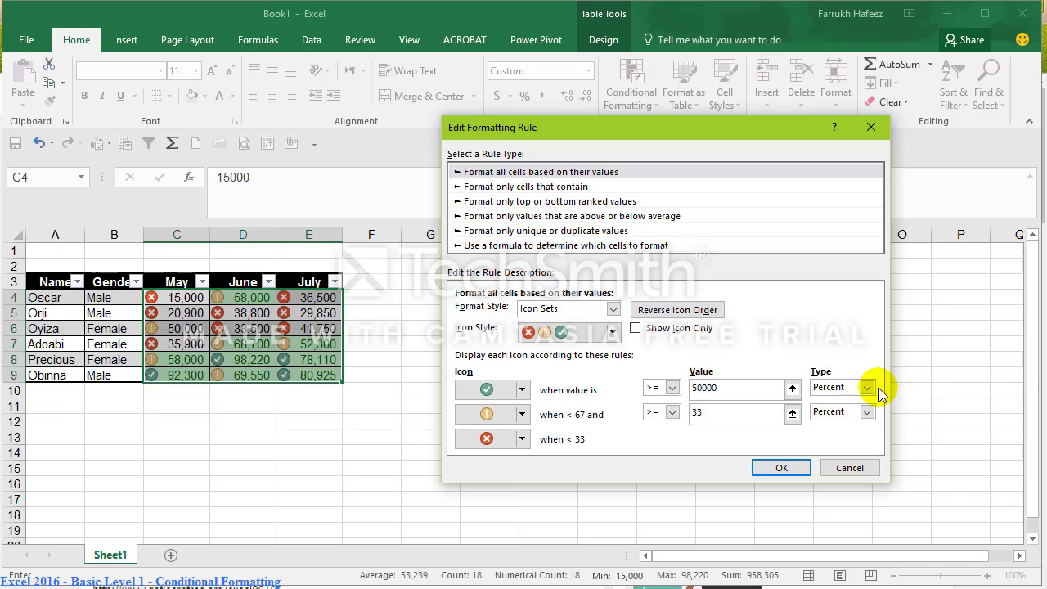
pyautogui.click(869, 388)
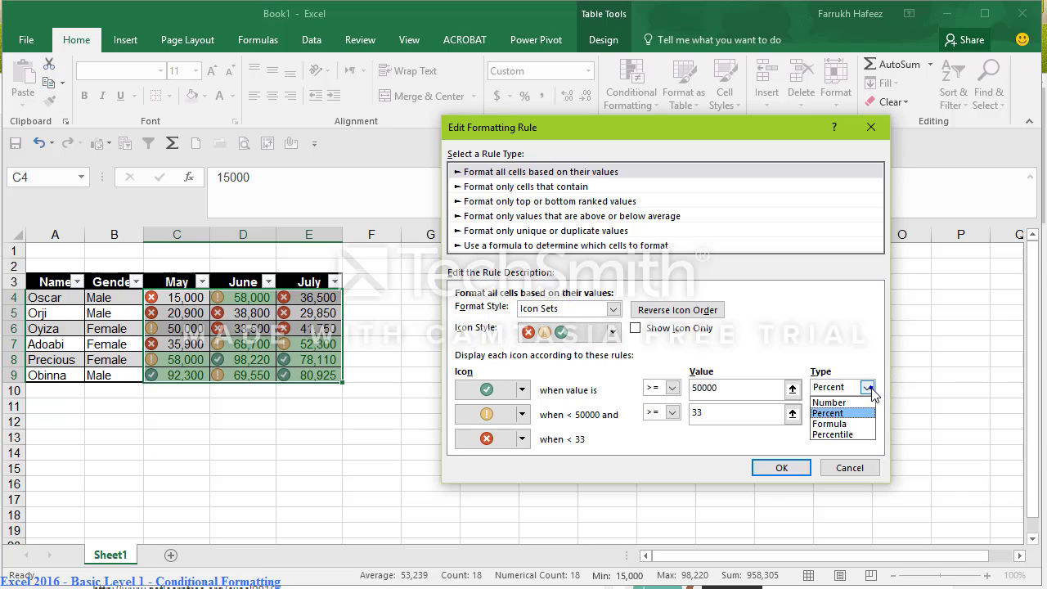
pyautogui.click(830, 402)
pyautogui.click(757, 391)
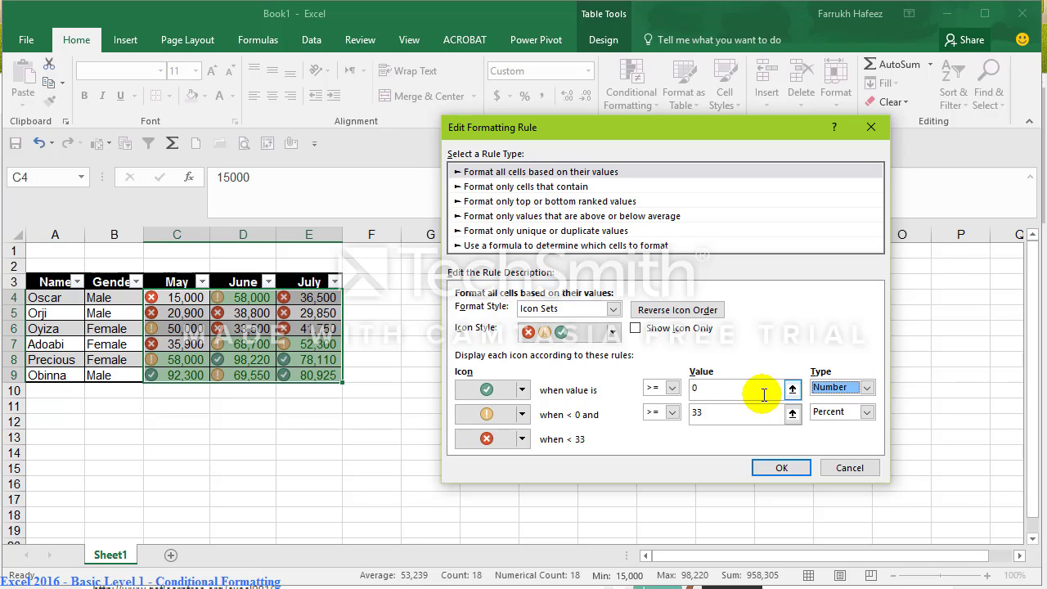
pyautogui.click(758, 393)
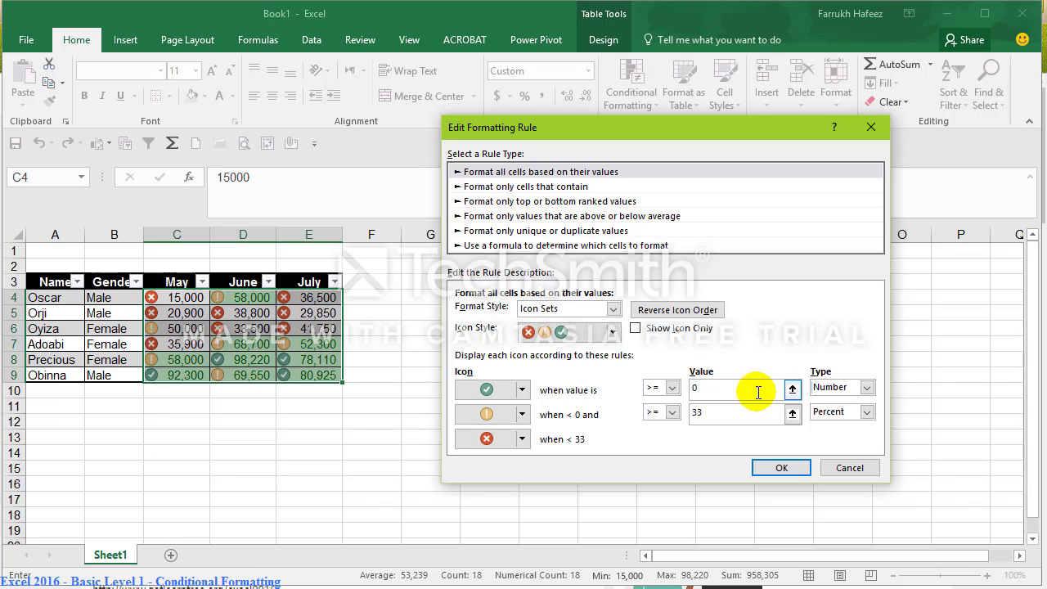
pyautogui.press('BackSpace')
pyautogui.write('50000')
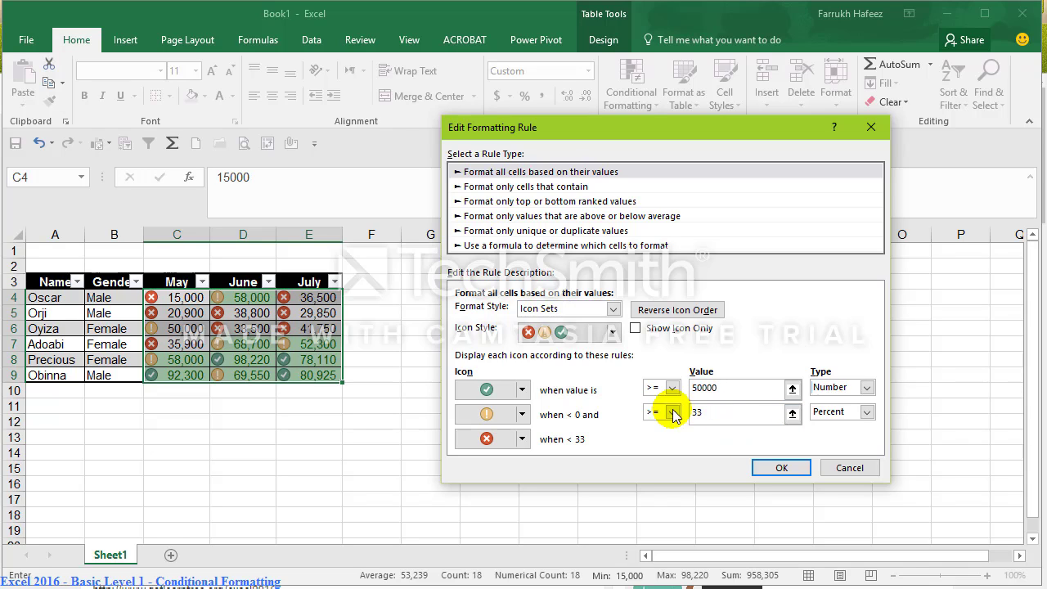
# Step: Set the yellow exclamation icon's lower threshold to >= 30000 with the type Number
pyautogui.click(703, 402)
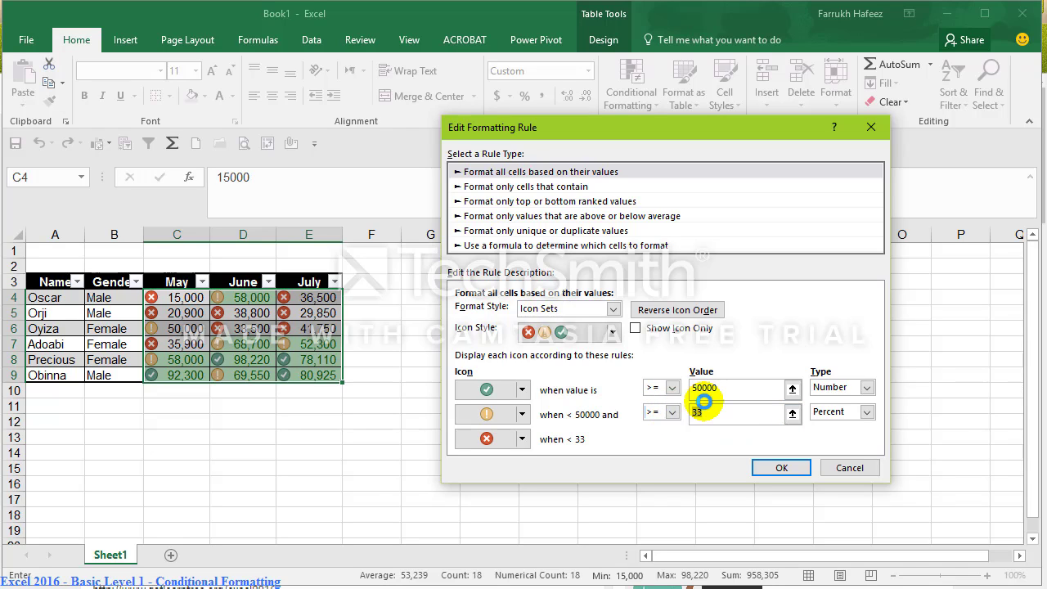
pyautogui.write('0000')
pyautogui.click(865, 412)
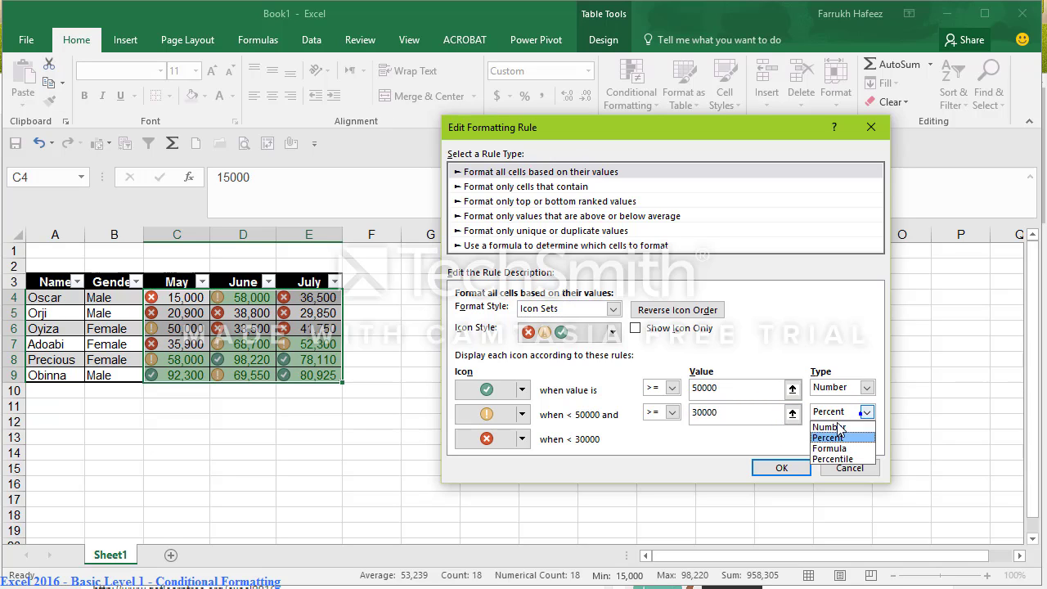
pyautogui.click(827, 423)
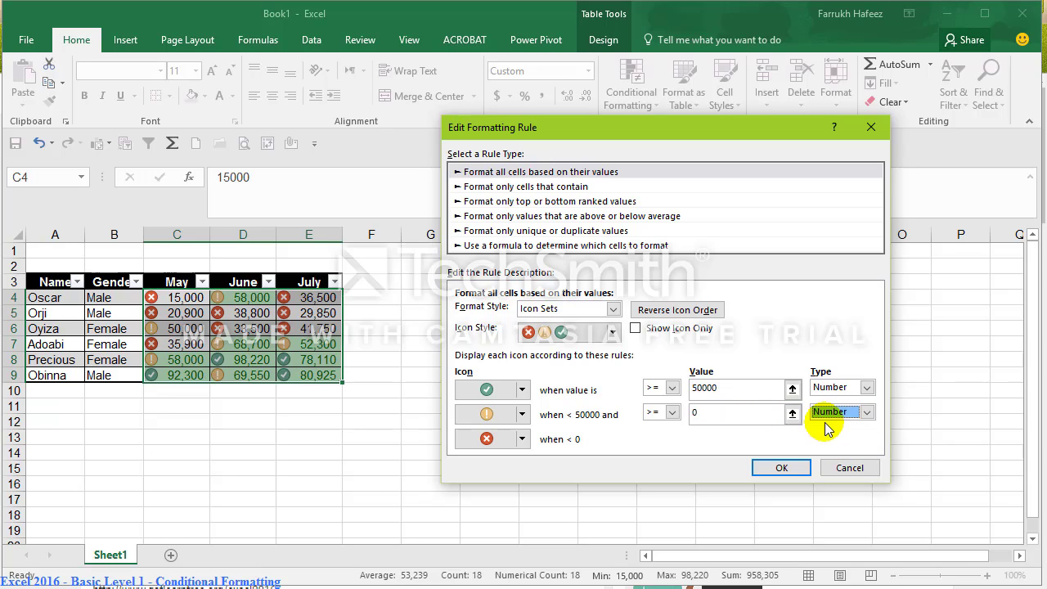
pyautogui.click(726, 415)
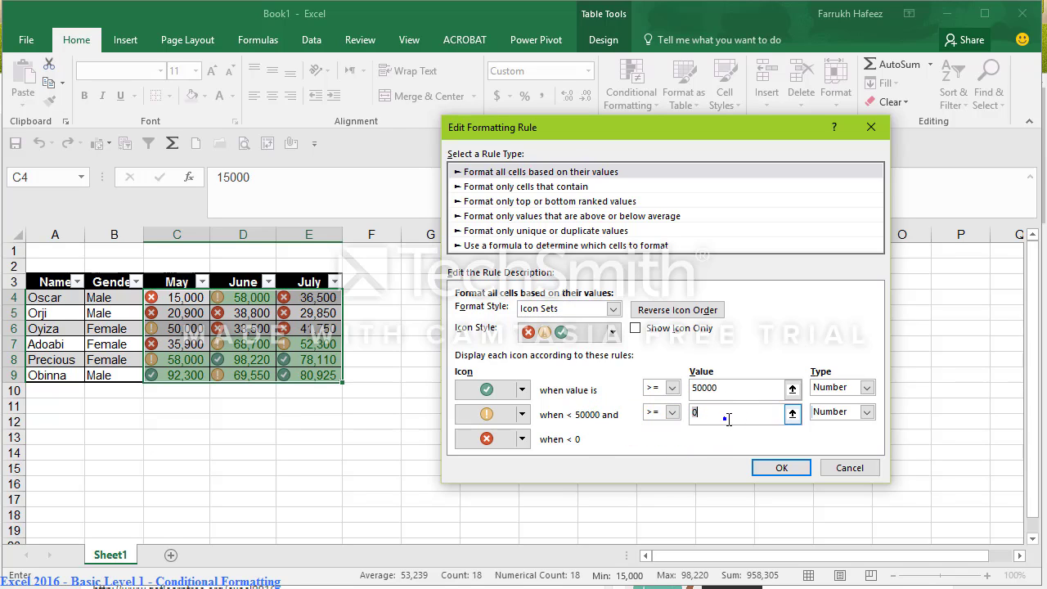
pyautogui.click(728, 419)
pyautogui.write('3000')
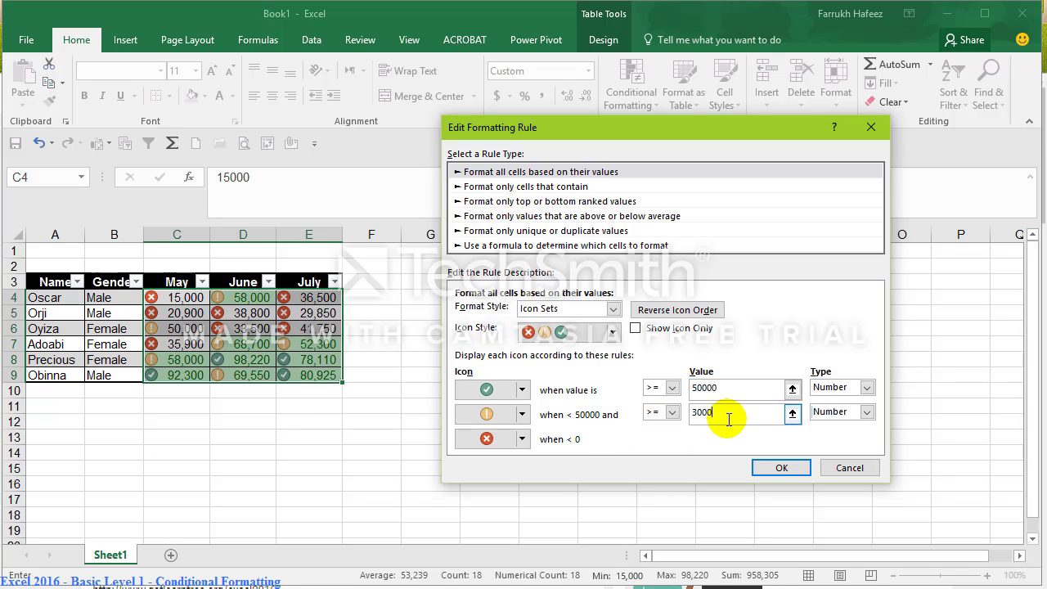
pyautogui.write('0')
pyautogui.click(559, 430)
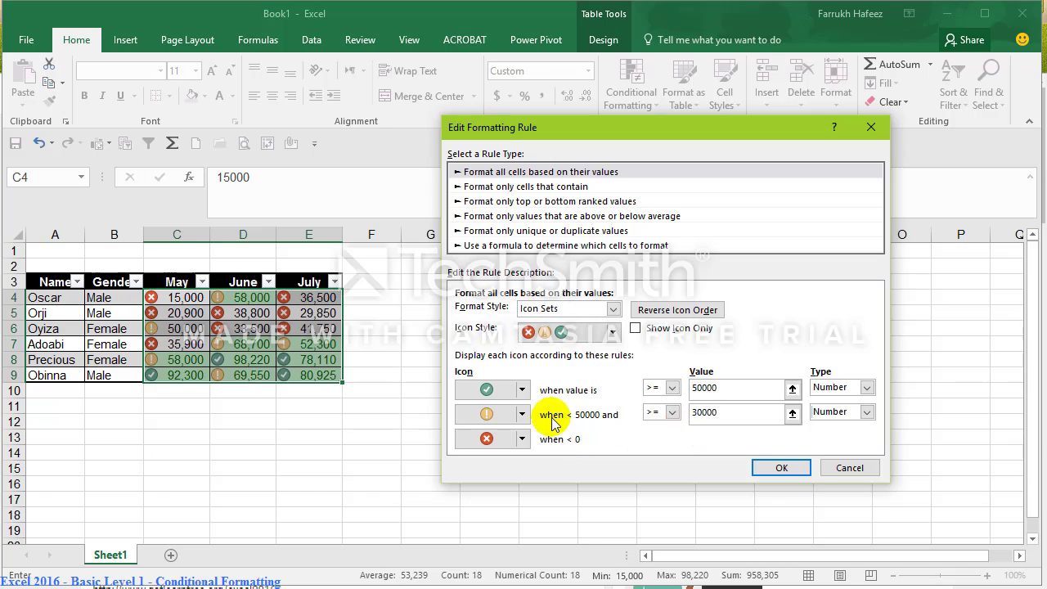
# Step: Confirm the edited icon set rule, apply it to the table and close the rules manager
pyautogui.click(780, 468)
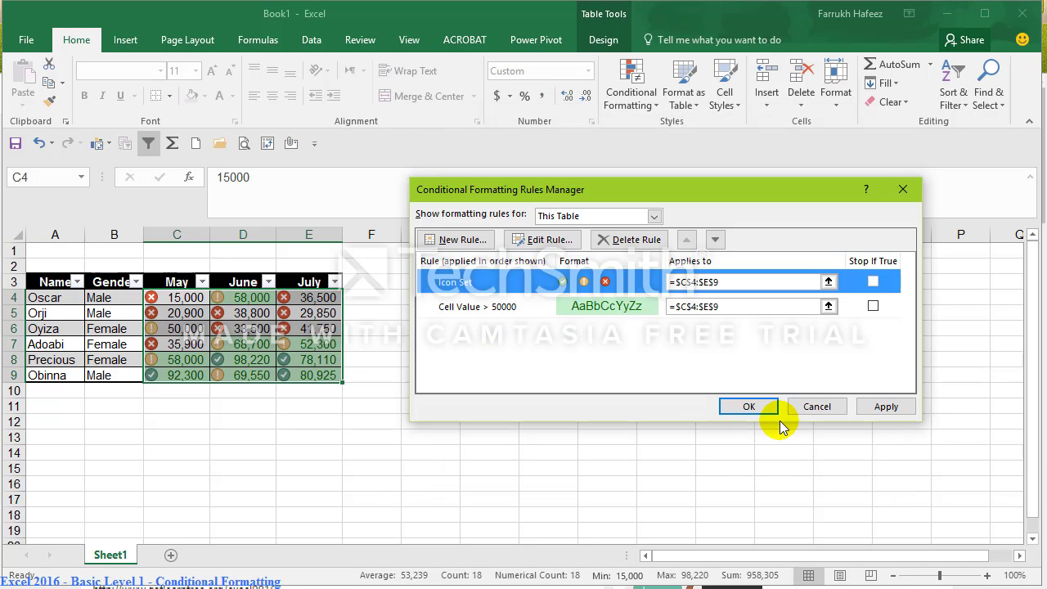
pyautogui.click(876, 408)
pyautogui.click(749, 407)
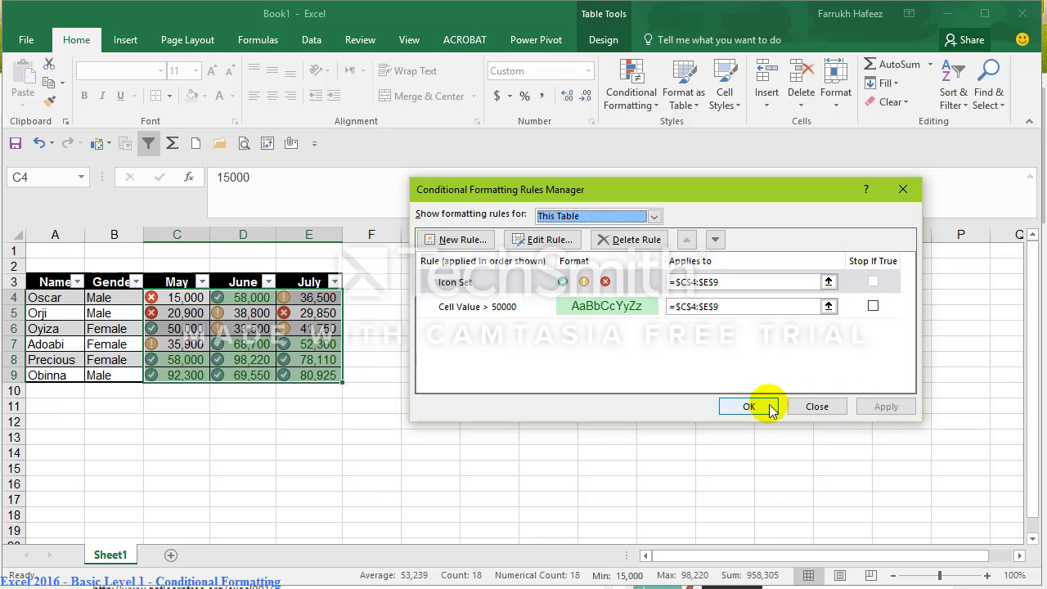
pyautogui.click(372, 370)
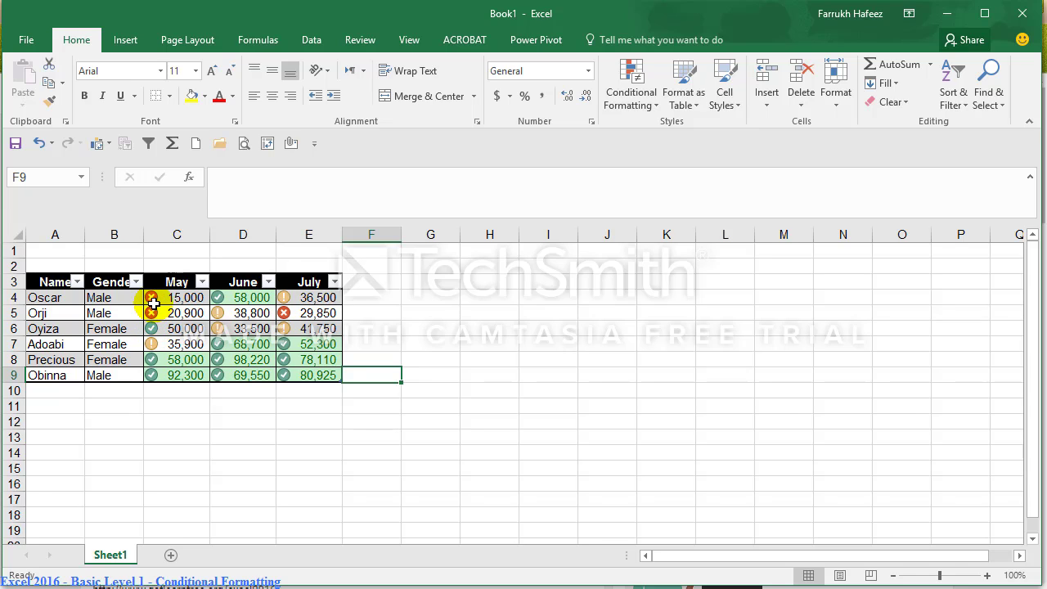
pyautogui.moveTo(164, 296); pyautogui.dragTo(314, 370)
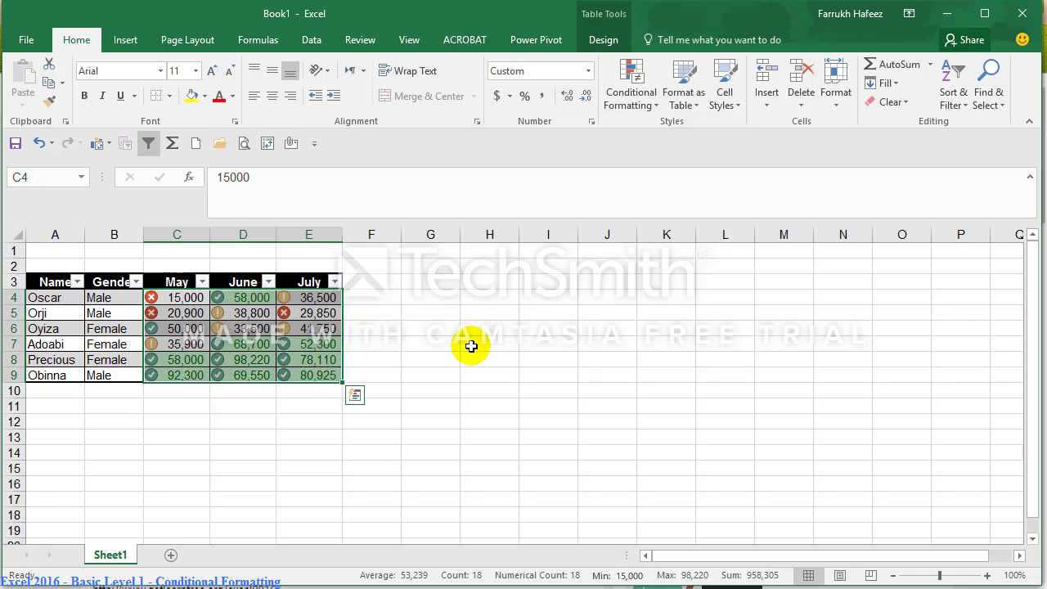
pyautogui.click(465, 317)
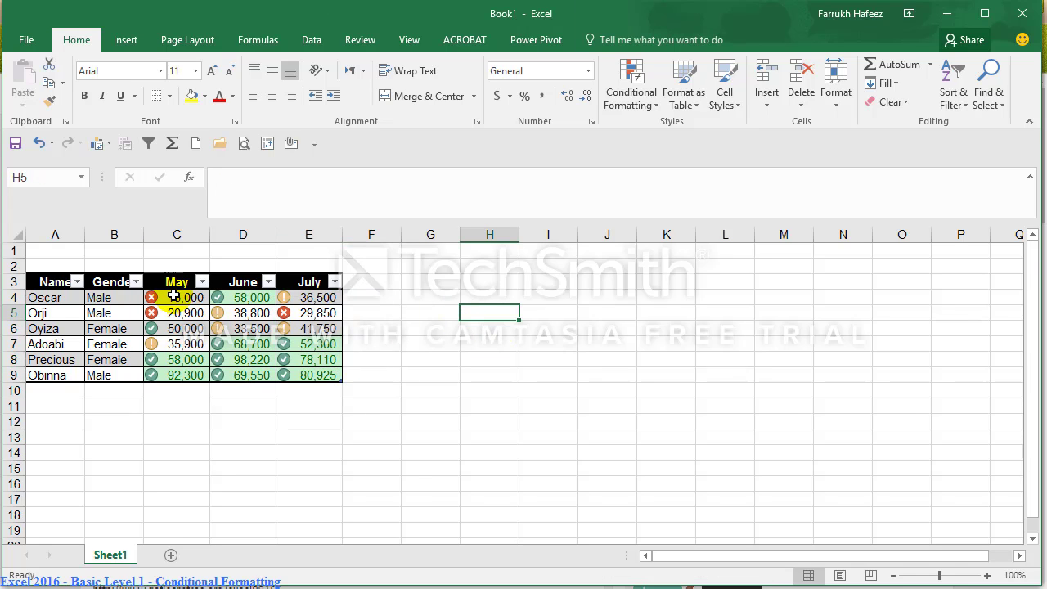